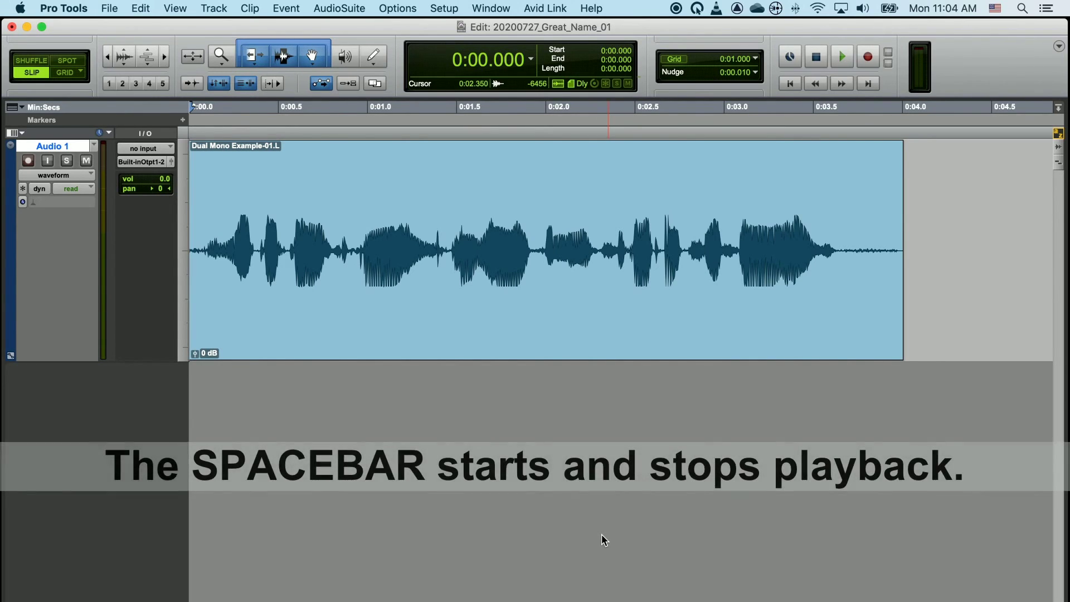
# - Play and stop the clip with Spacebar, including one half-speed pass with Shift+Spacebar
pyautogui.press('space')
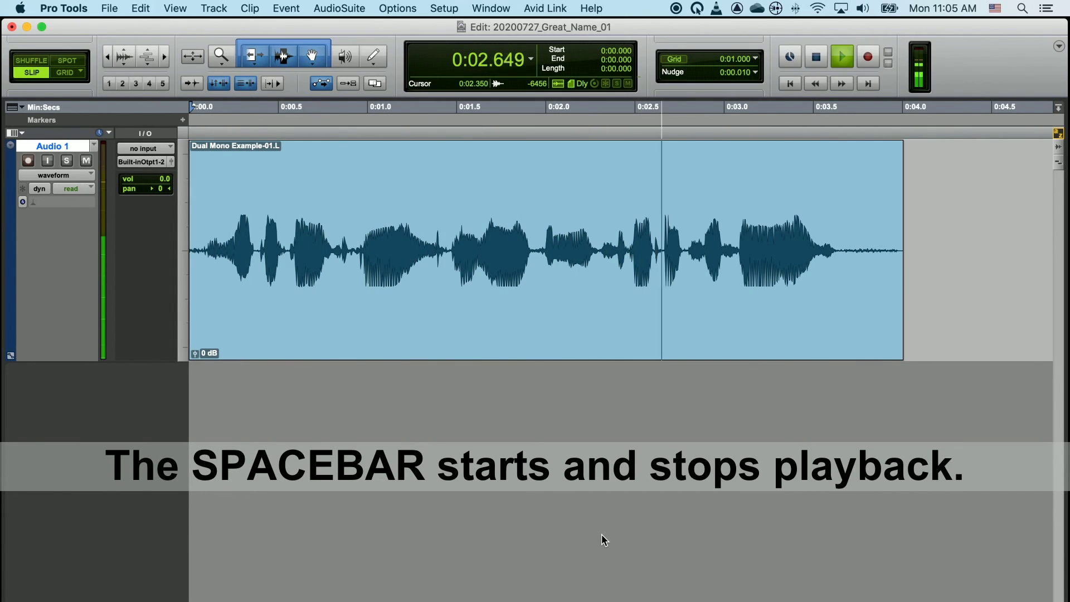
pyautogui.press('space')
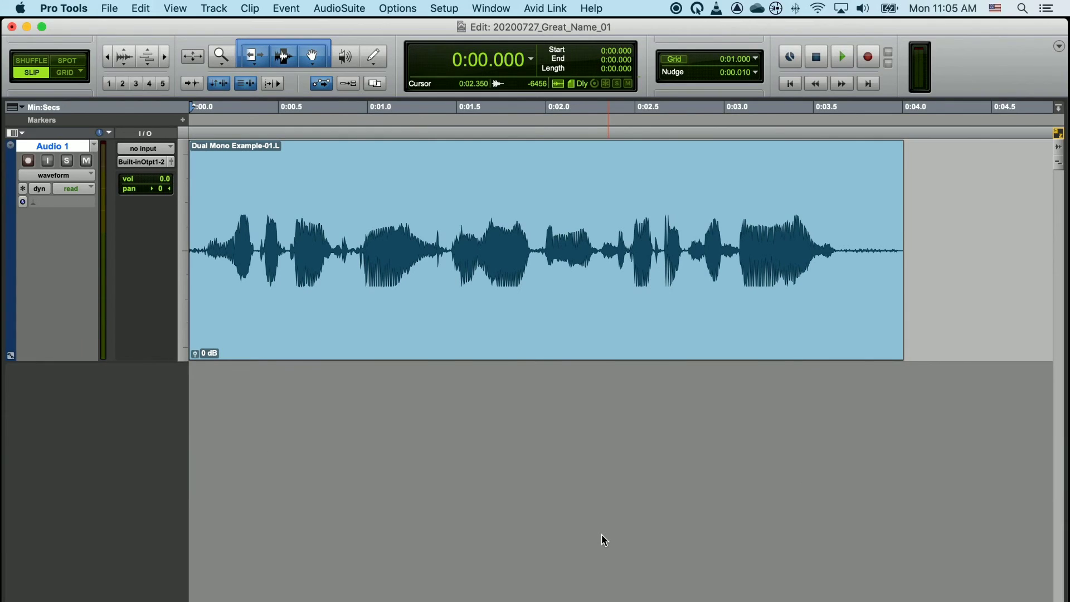
pyautogui.press('space')
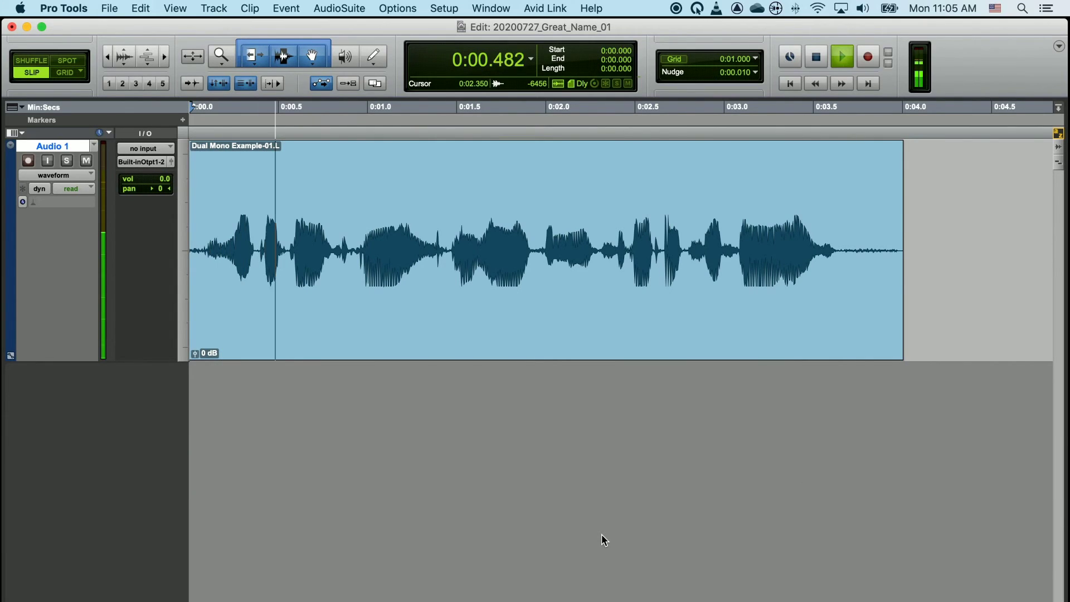
pyautogui.press('space')
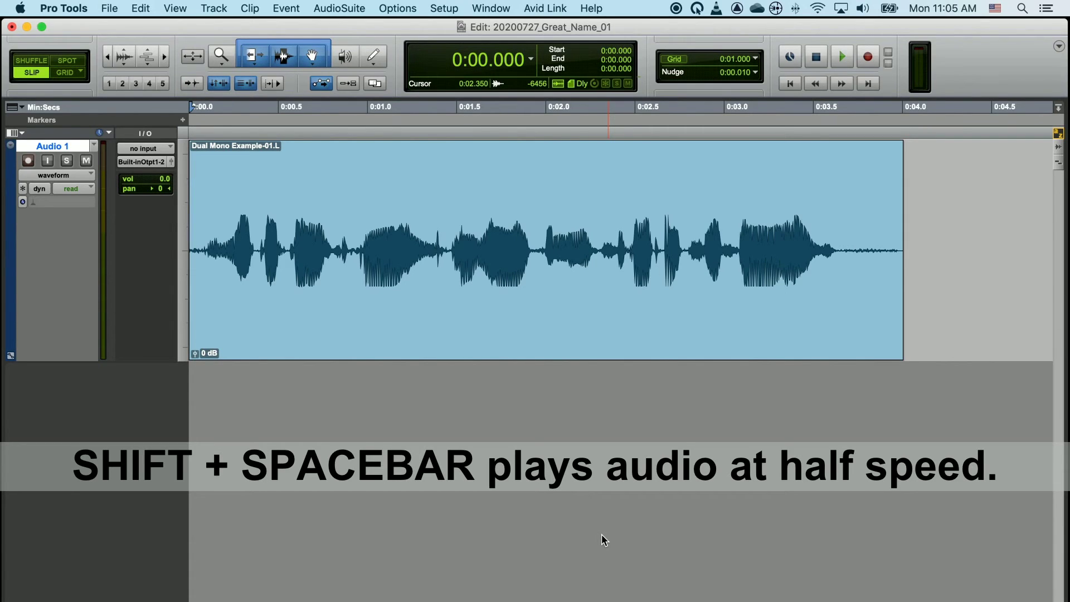
pyautogui.hotkey('shift', 'space')
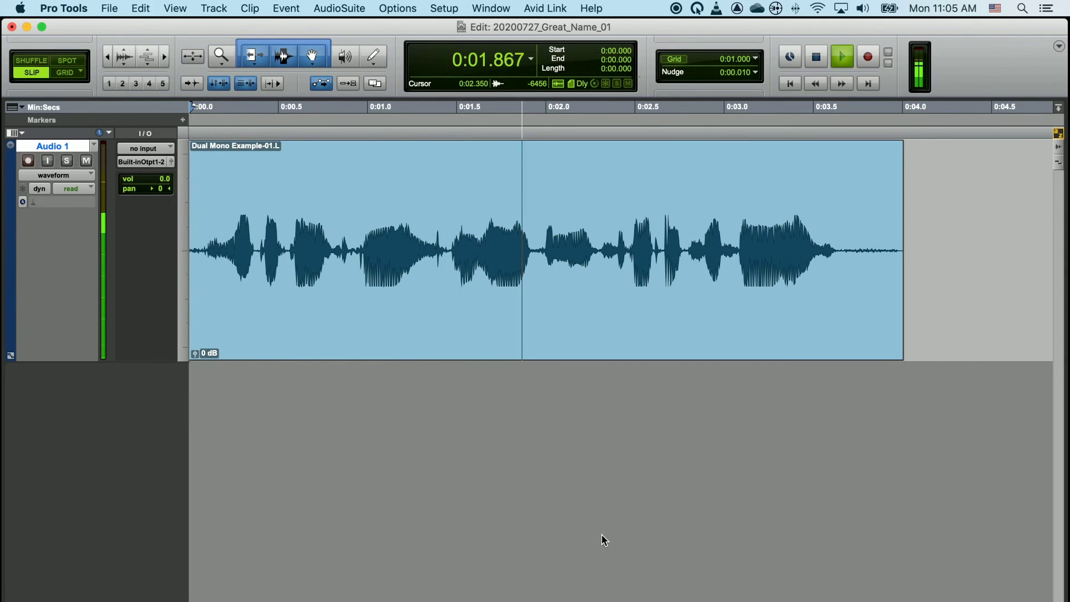
pyautogui.press('space')
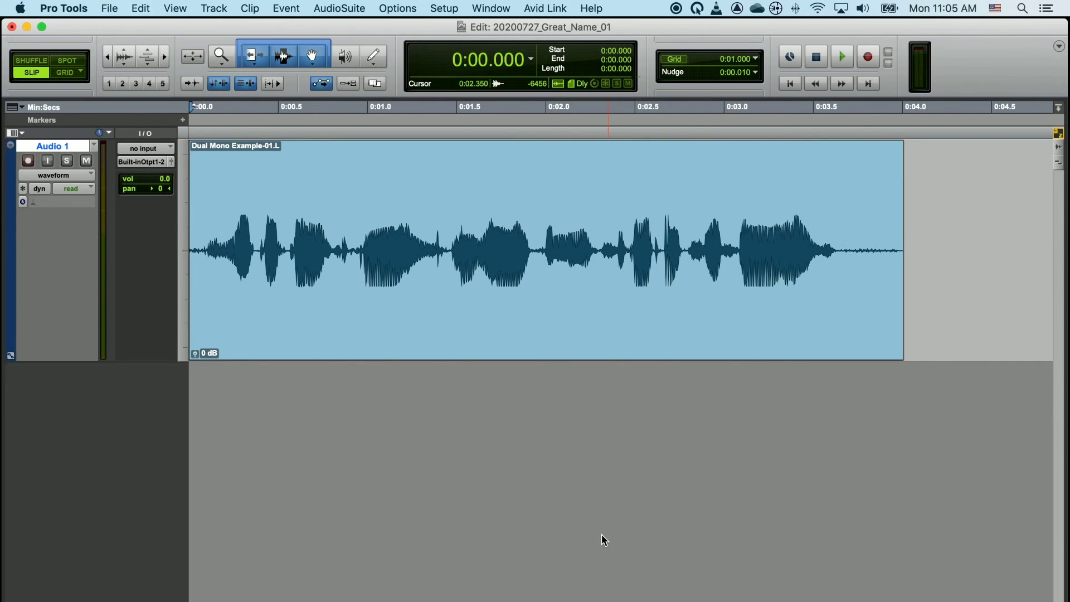
pyautogui.press('space')
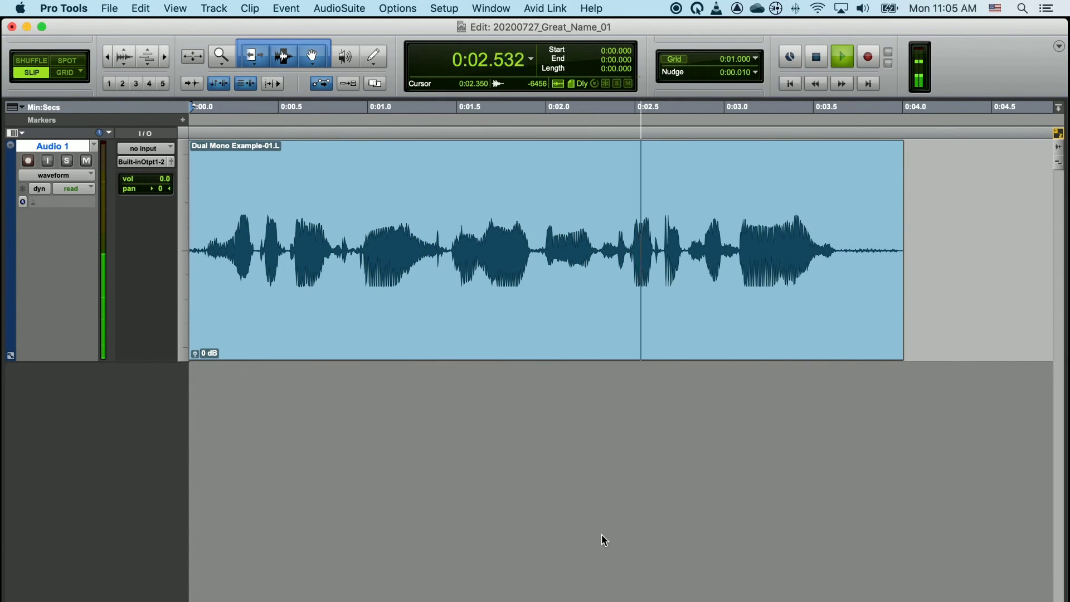
pyautogui.press('space')
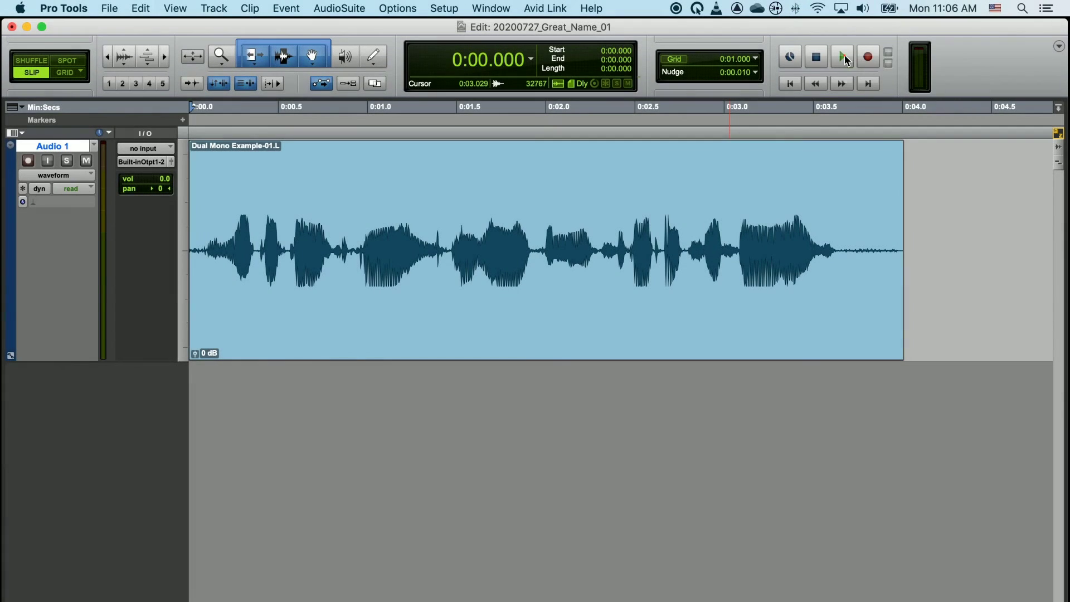
# - Start and stop playback from the session start with the transport buttons and Spacebar
pyautogui.click(843, 58)
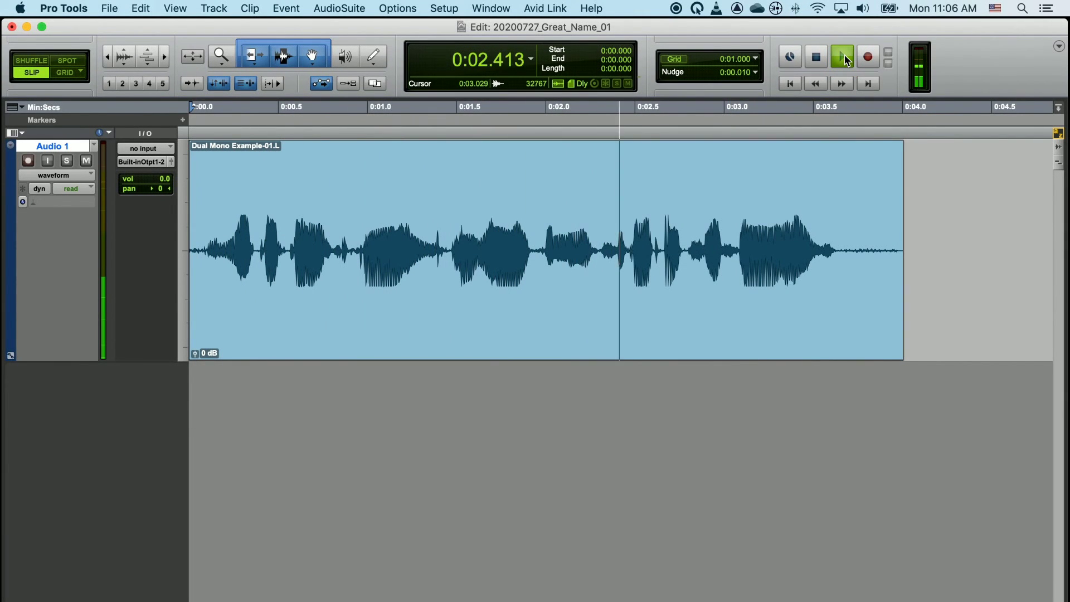
pyautogui.click(823, 60)
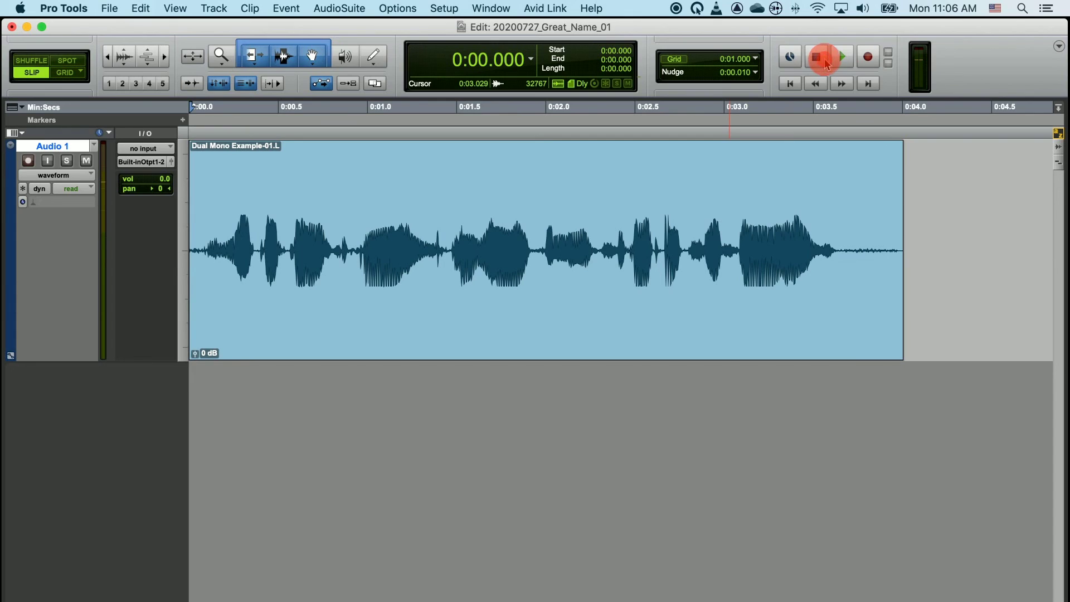
pyautogui.click(843, 58)
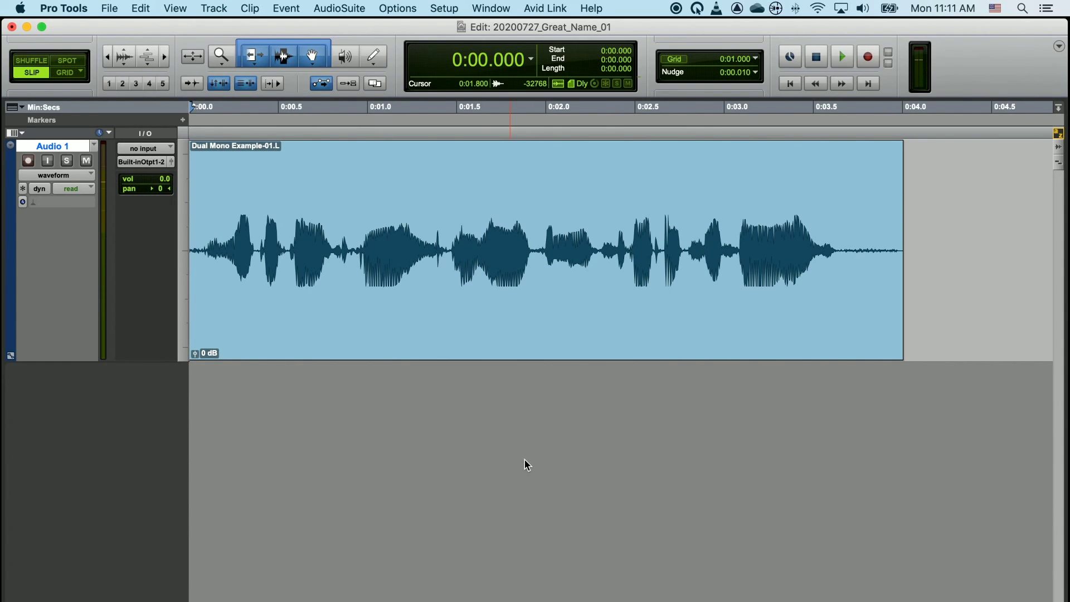
pyautogui.press('space')
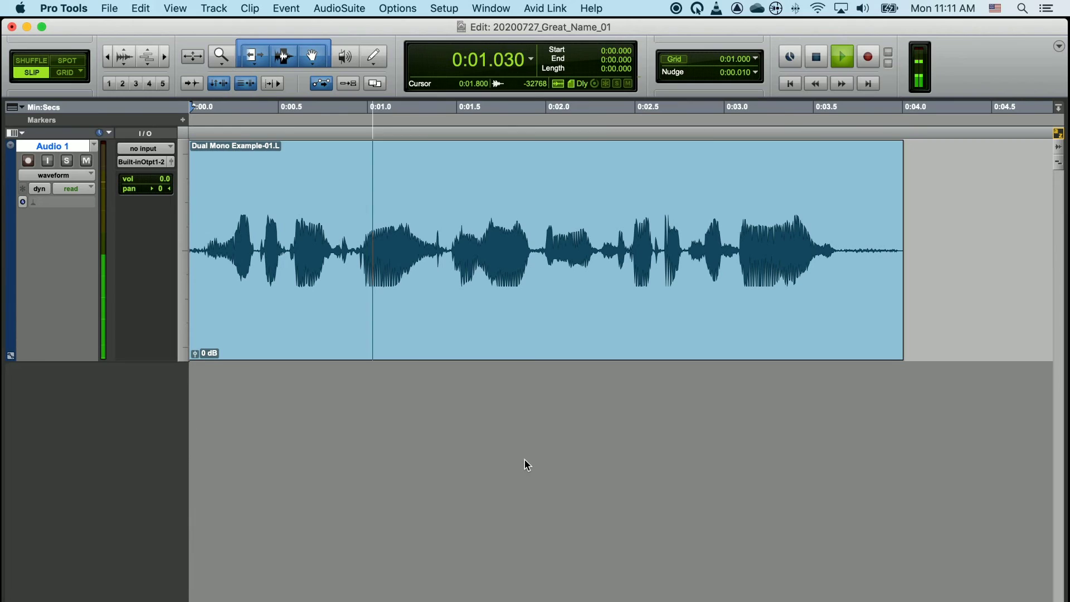
pyautogui.press('space')
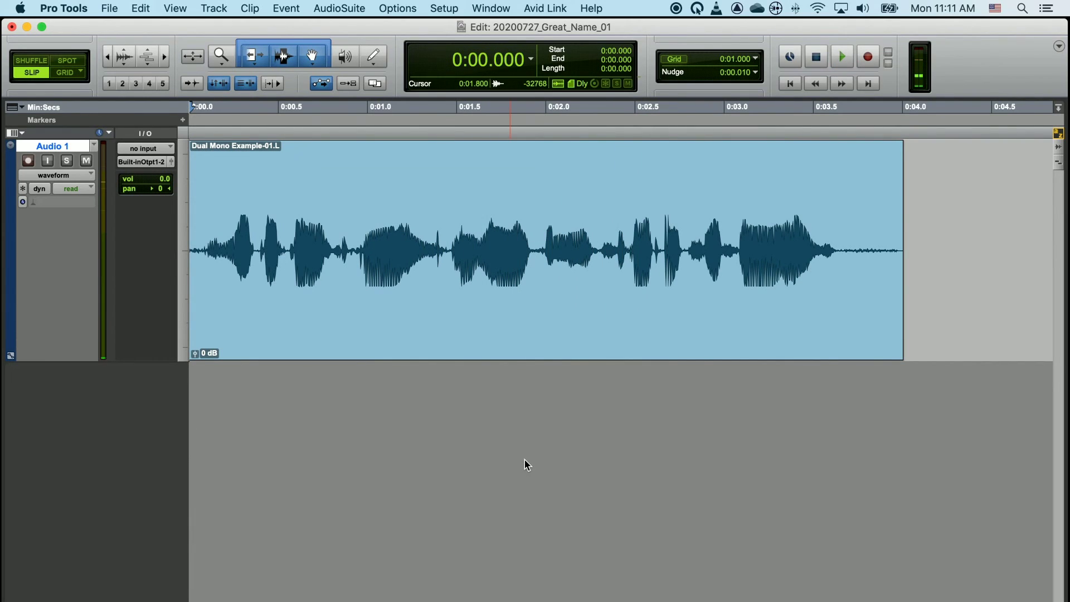
pyautogui.press('space')
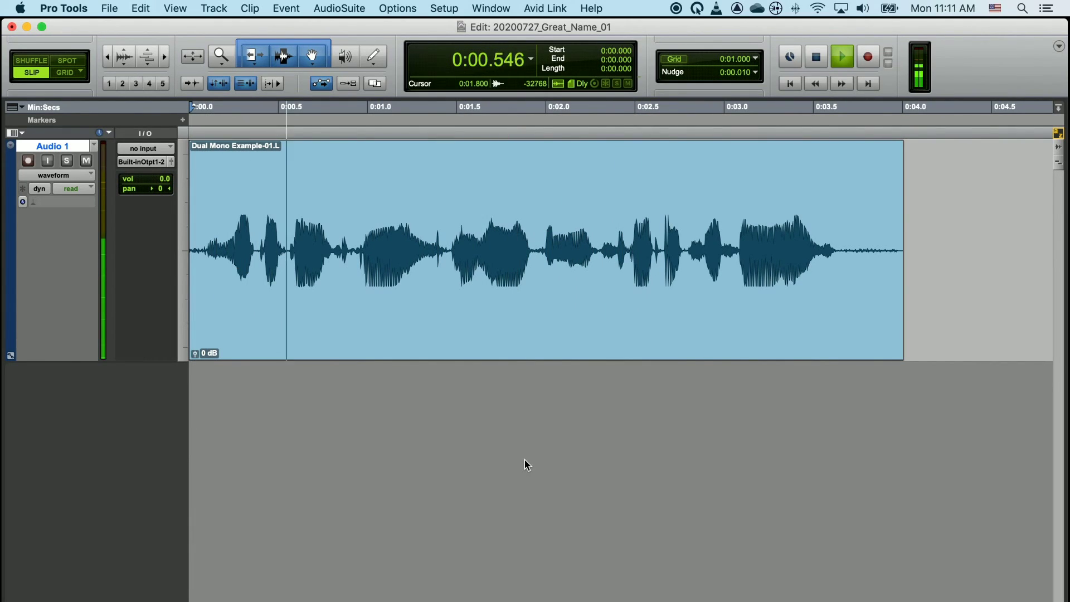
pyautogui.press('space')
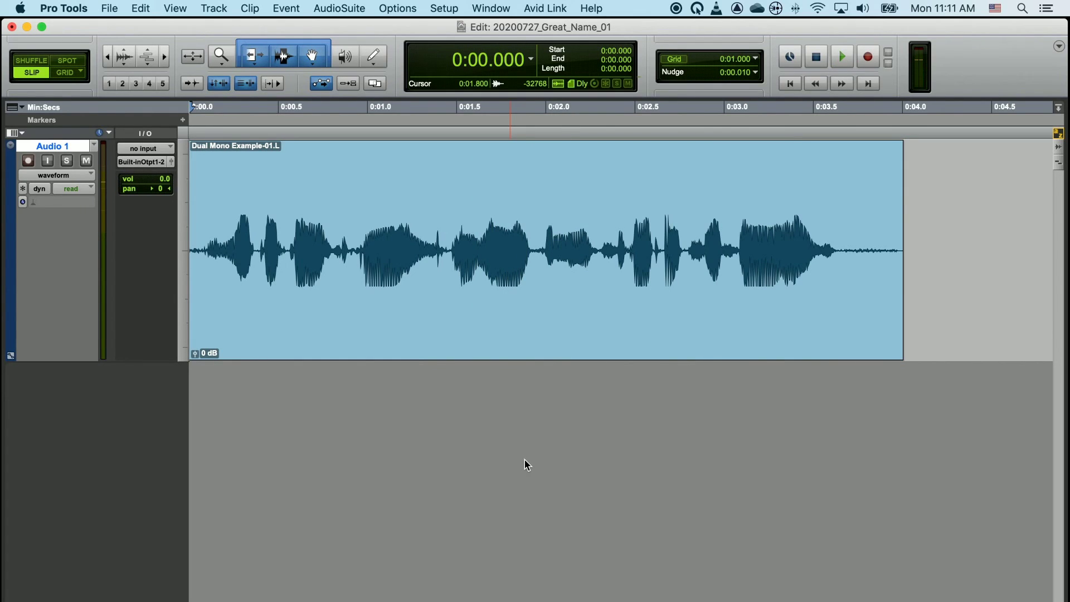
pyautogui.press('space')
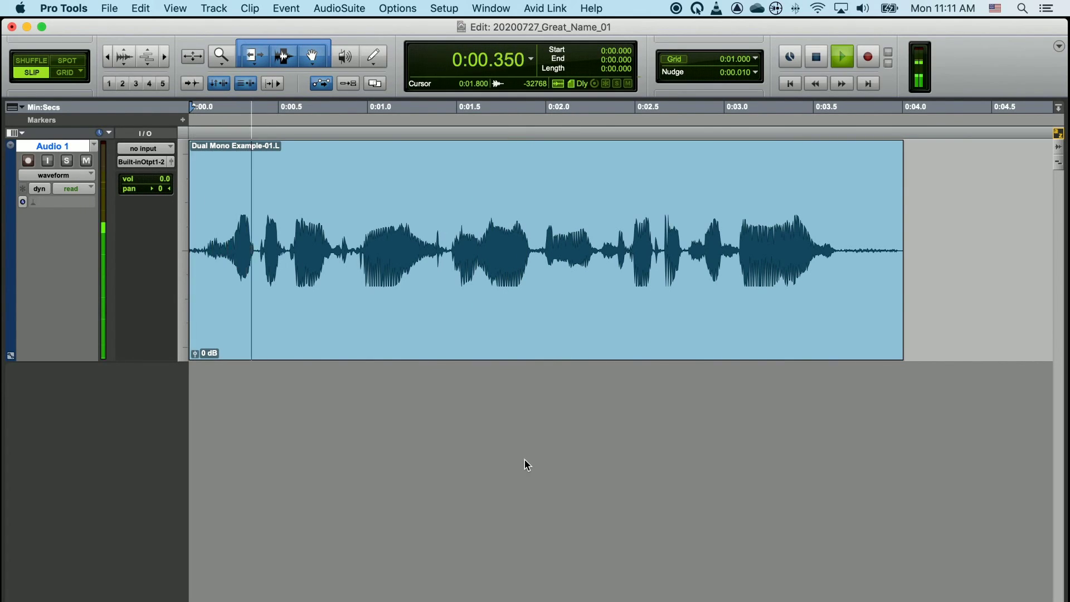
pyautogui.press('space')
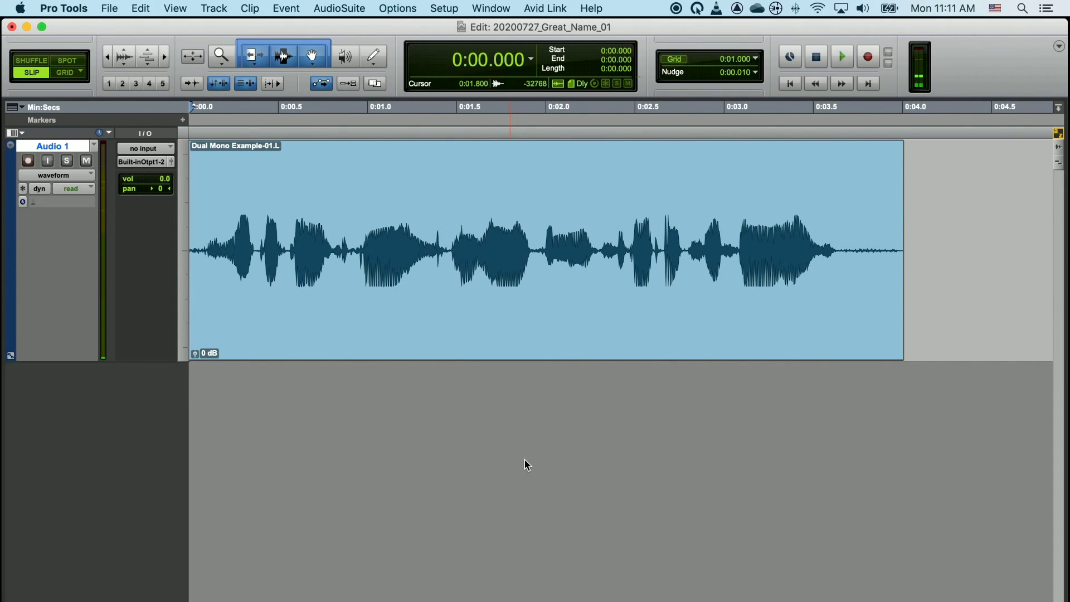
pyautogui.press('space')
pyautogui.press('space')
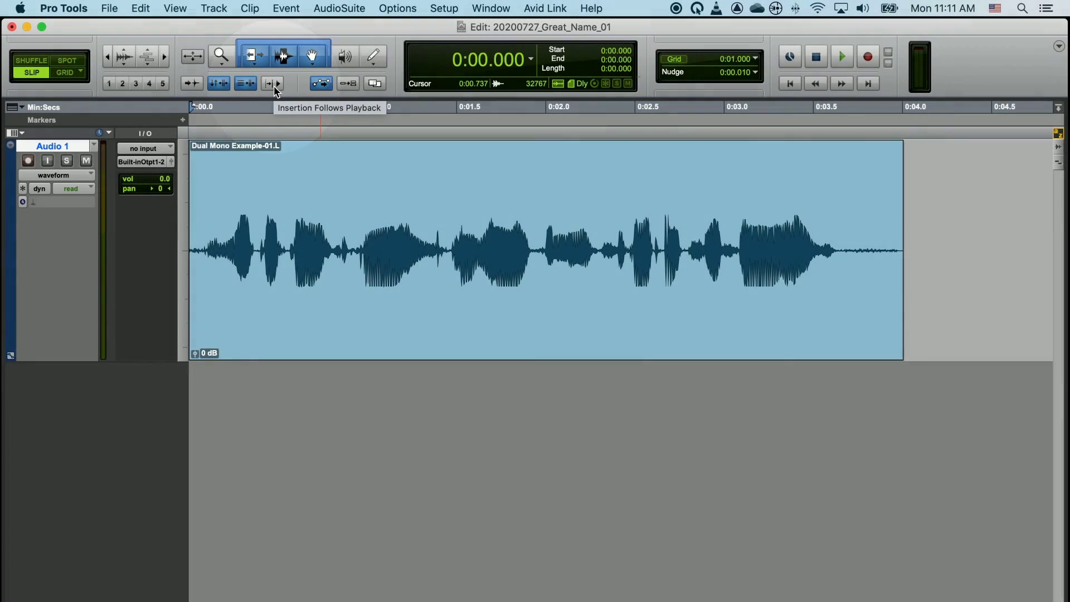
# - Turn on Insertion Follows Playback, then play, stopping at 0:02.319 and resuming to 0:03.622
pyautogui.click(273, 83)
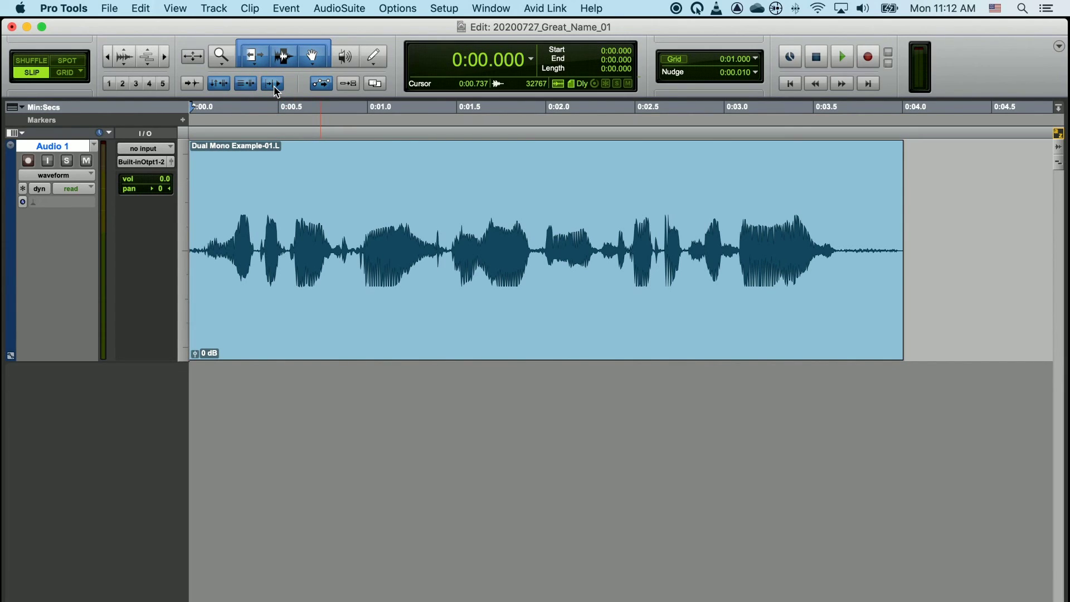
pyautogui.press('space')
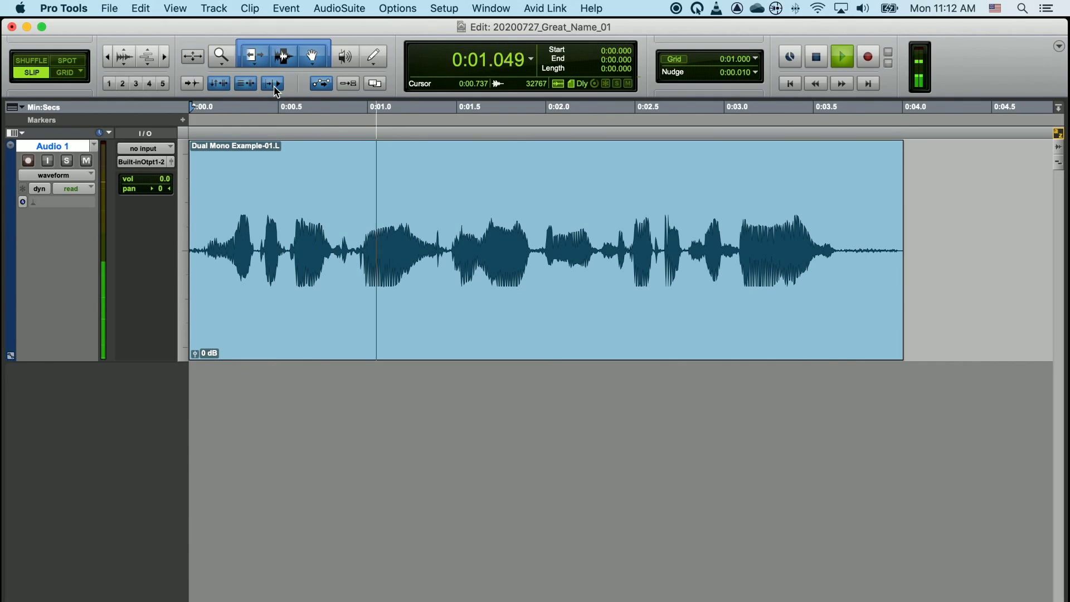
pyautogui.press('space')
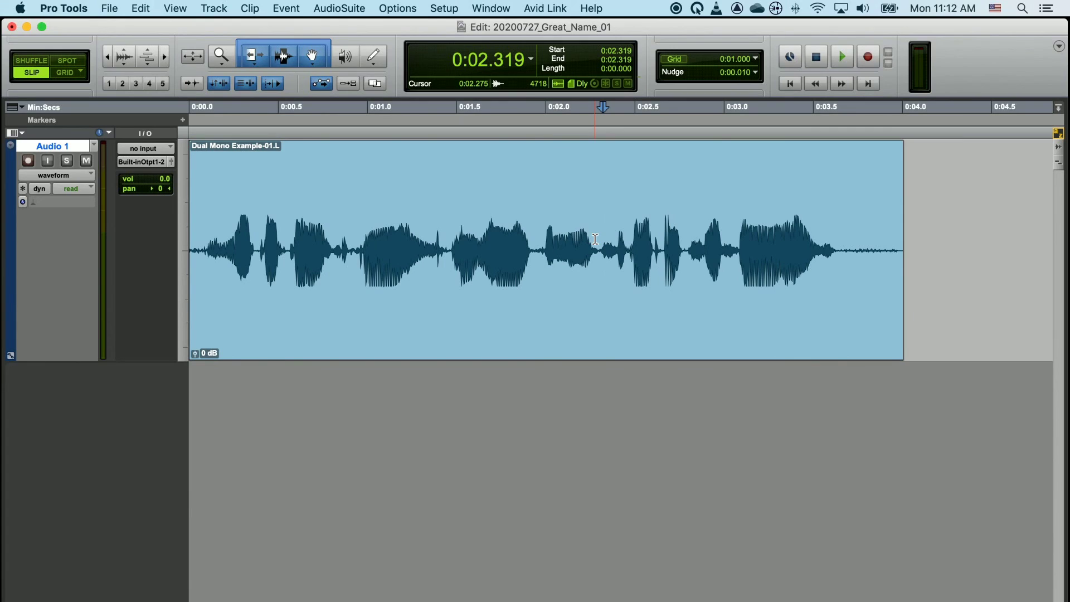
pyautogui.press('space')
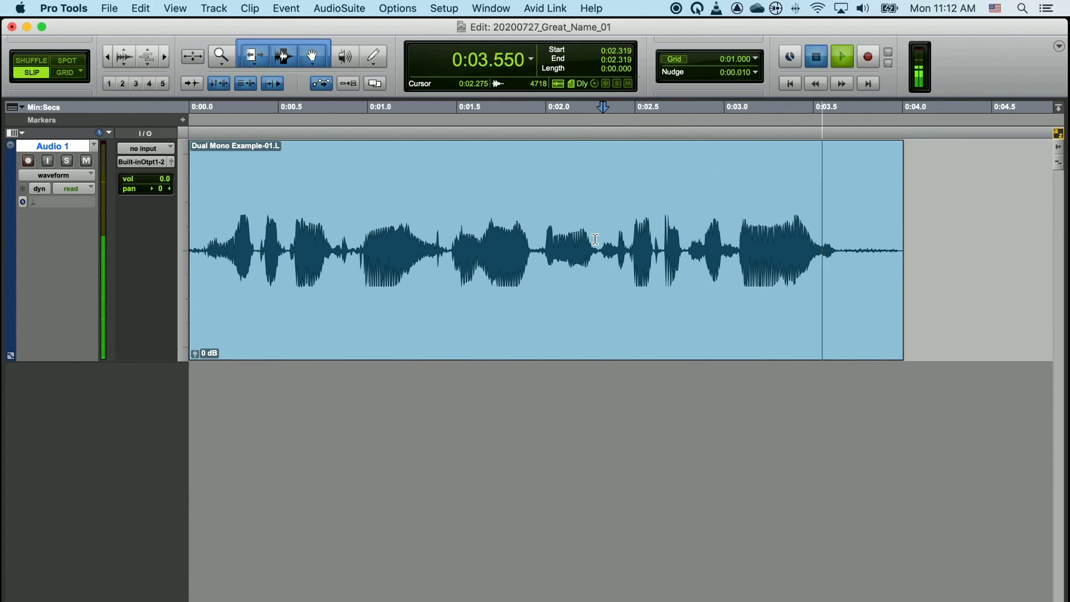
pyautogui.press('space')
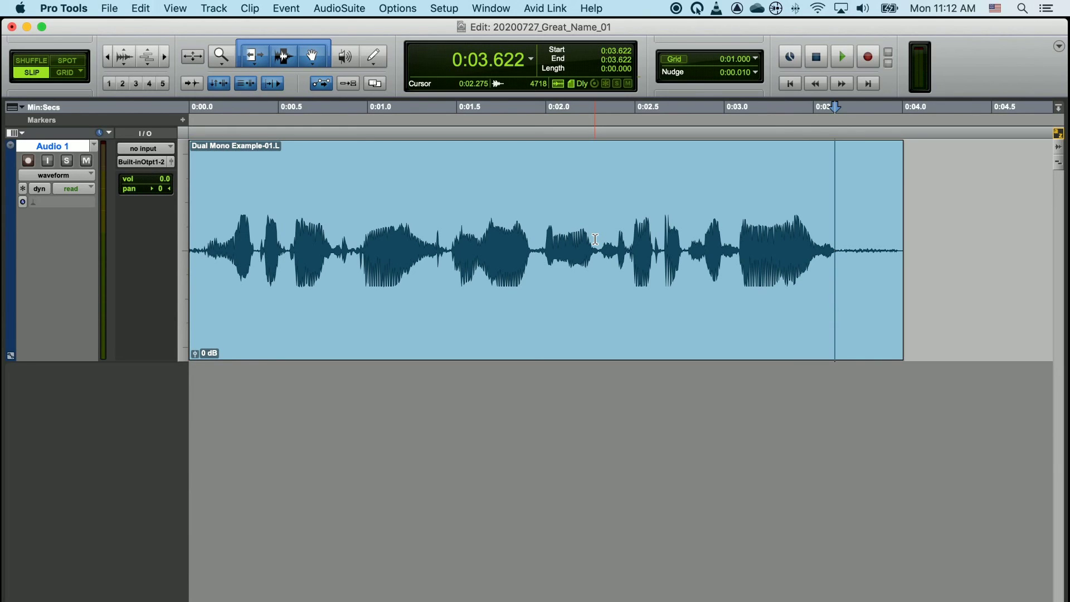
# - Return to the session start and play in bursts, stopping at 0:01.910, 0:03.094 and 0:03.773
pyautogui.press('Return')
pyautogui.press('space')
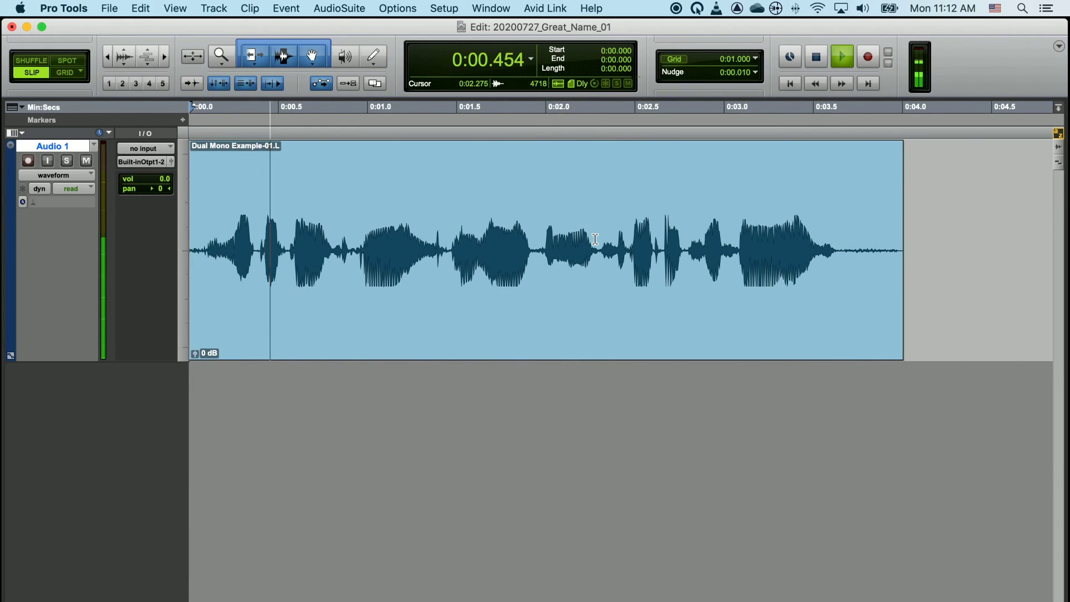
pyautogui.press('space')
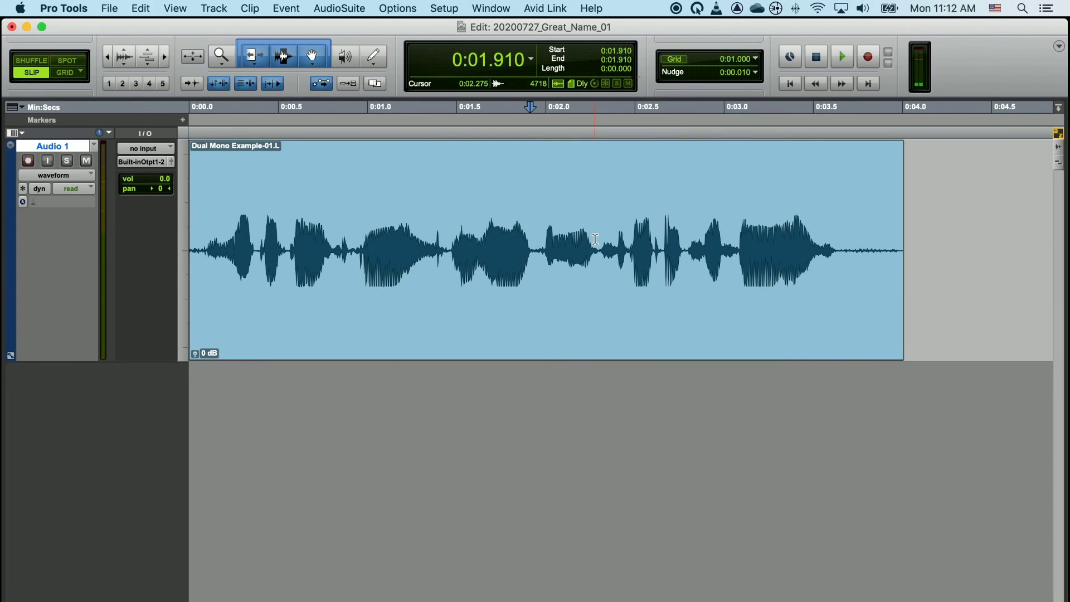
pyautogui.press('space')
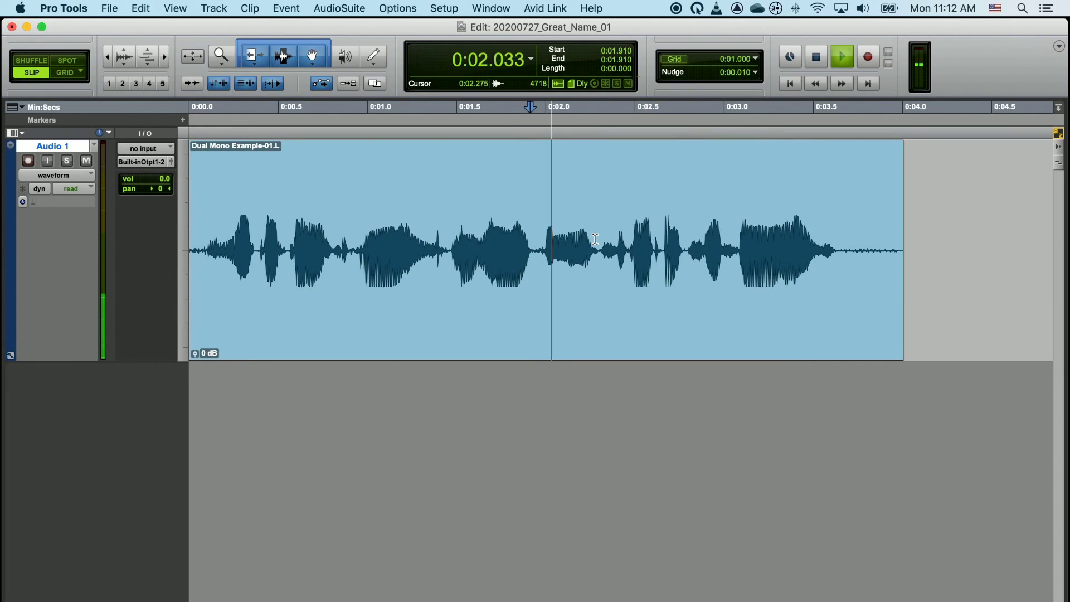
pyautogui.press('space')
pyautogui.press('space')
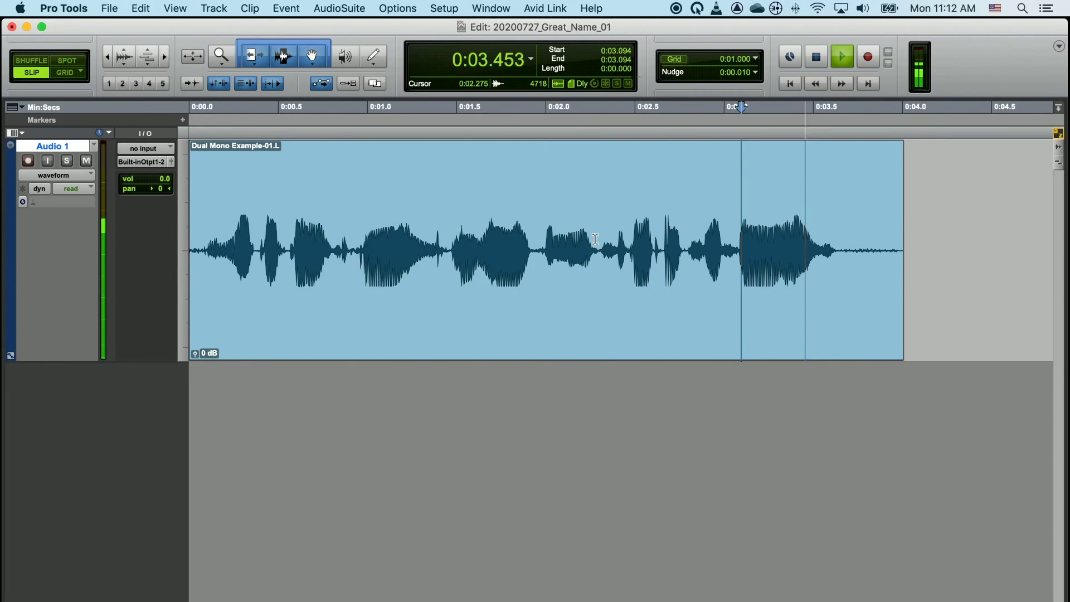
pyautogui.press('space')
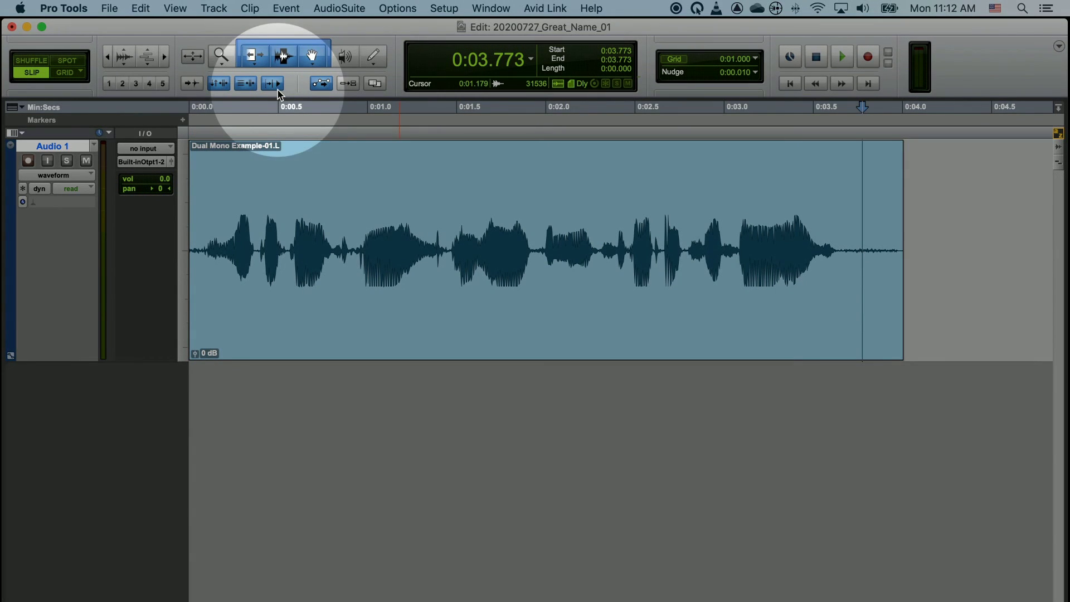
# - Turn Insertion Follows Playback off, play and stop from the session start, then re-enable it
pyautogui.click(277, 88)
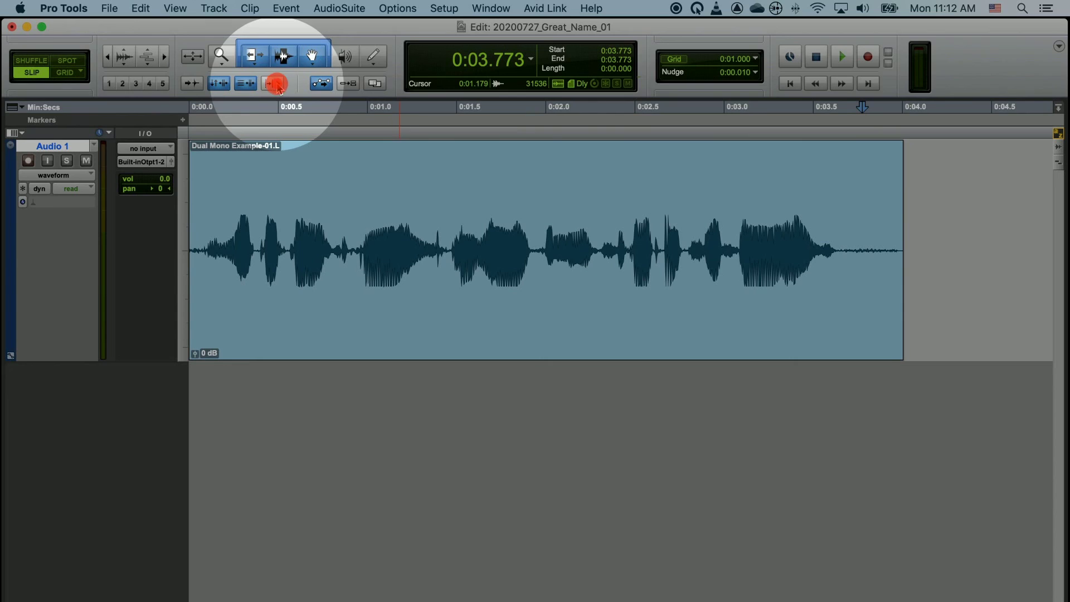
pyautogui.press('Return')
pyautogui.press('space')
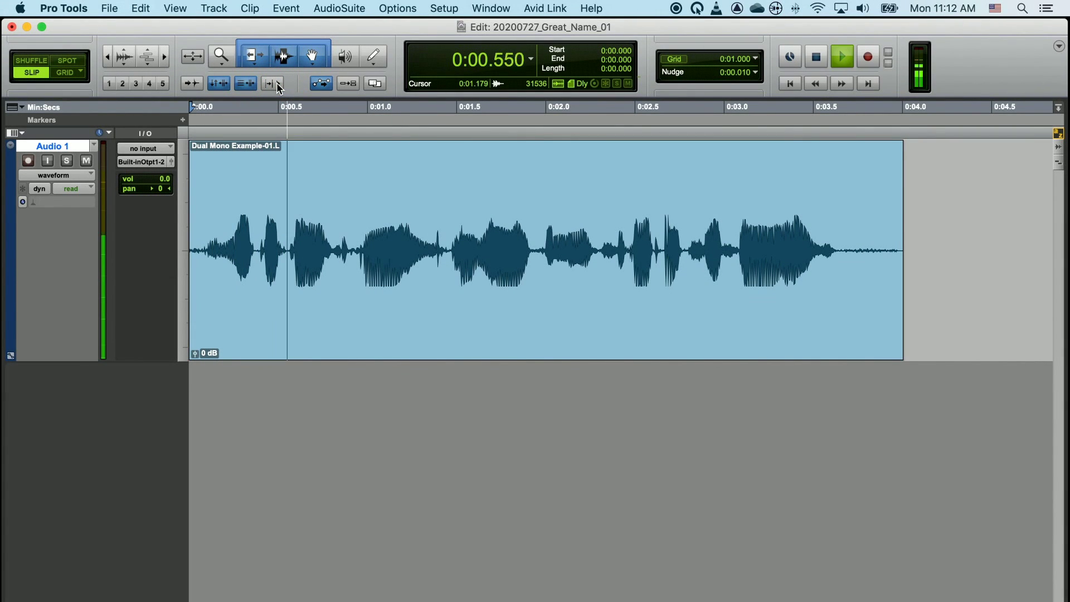
pyautogui.press('space')
pyautogui.press('space')
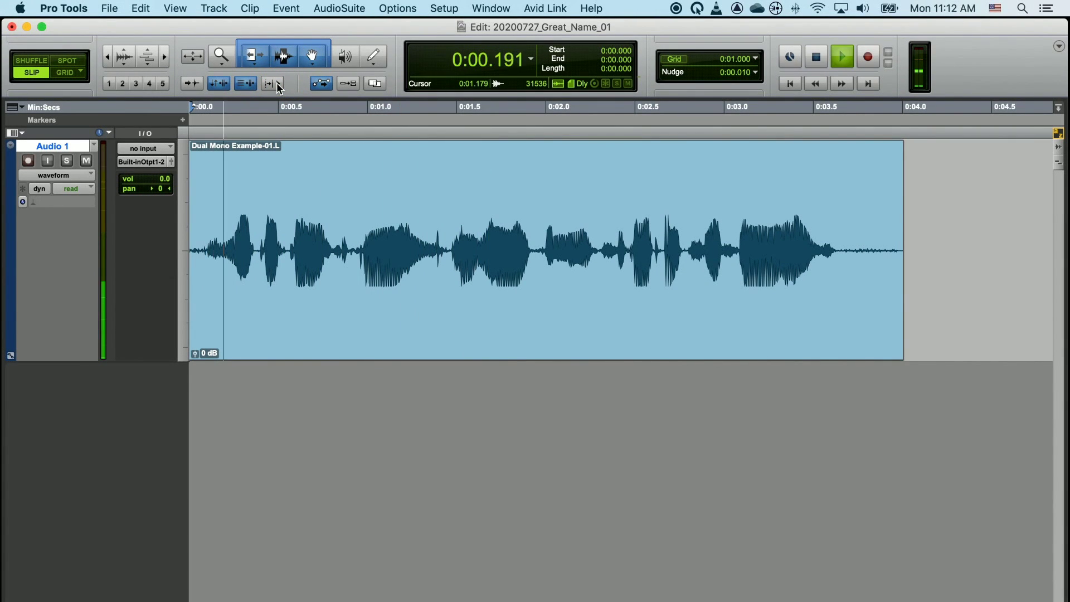
pyautogui.press('space')
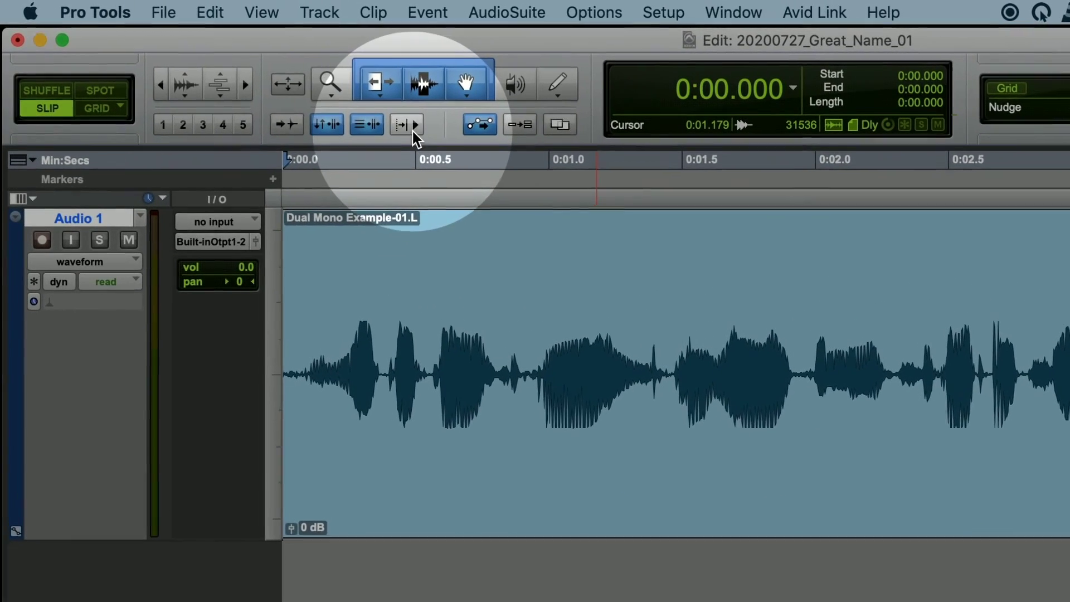
pyautogui.click(412, 132)
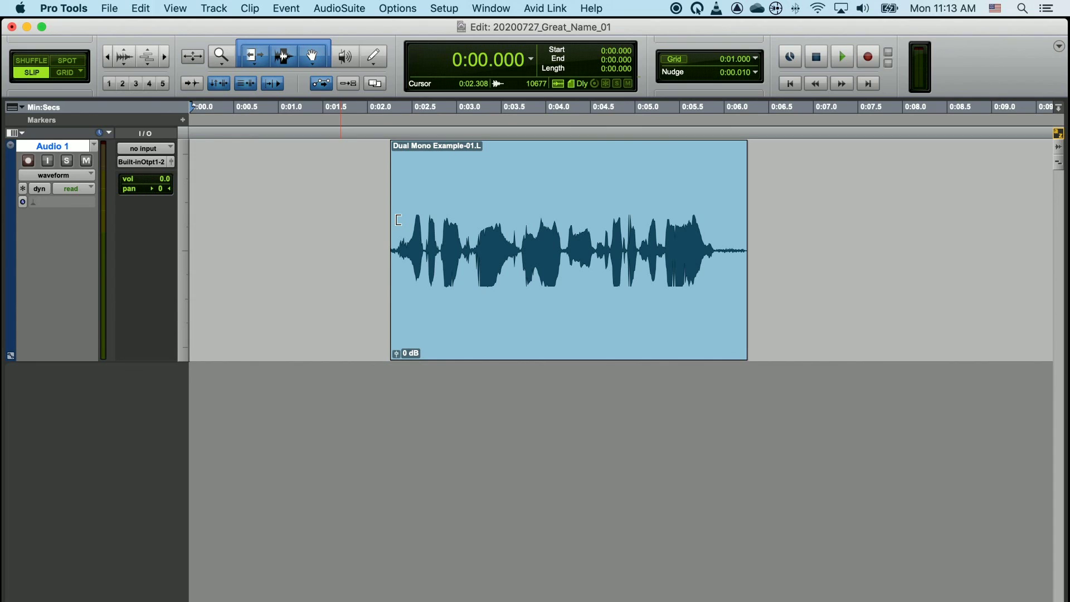
# - Play the clip and stop at 0:07.348, then send the insertion point back to 0:00.000
pyautogui.press('space')
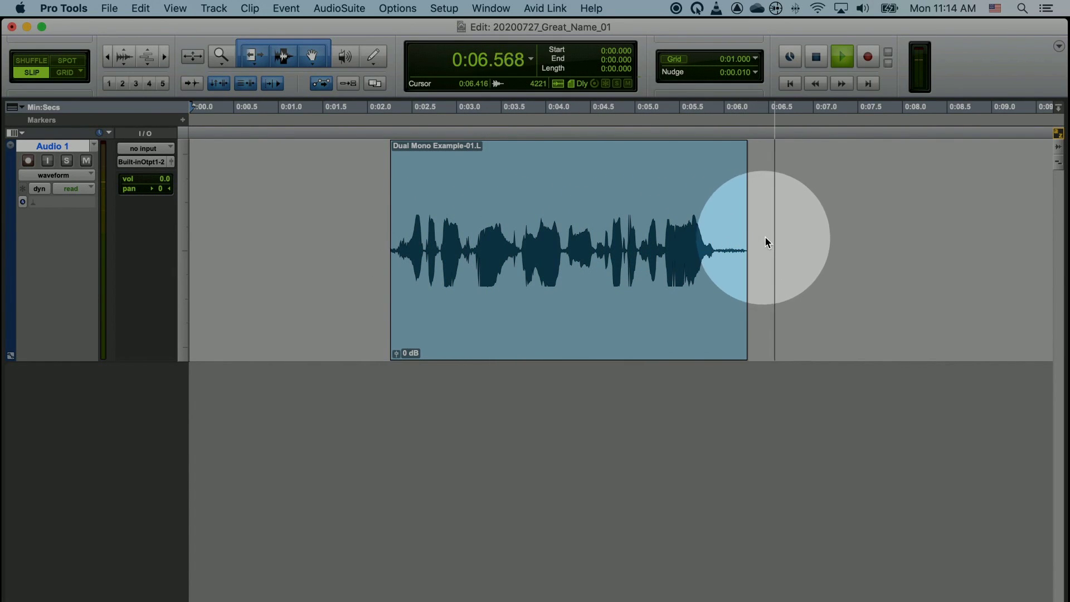
pyautogui.press('space')
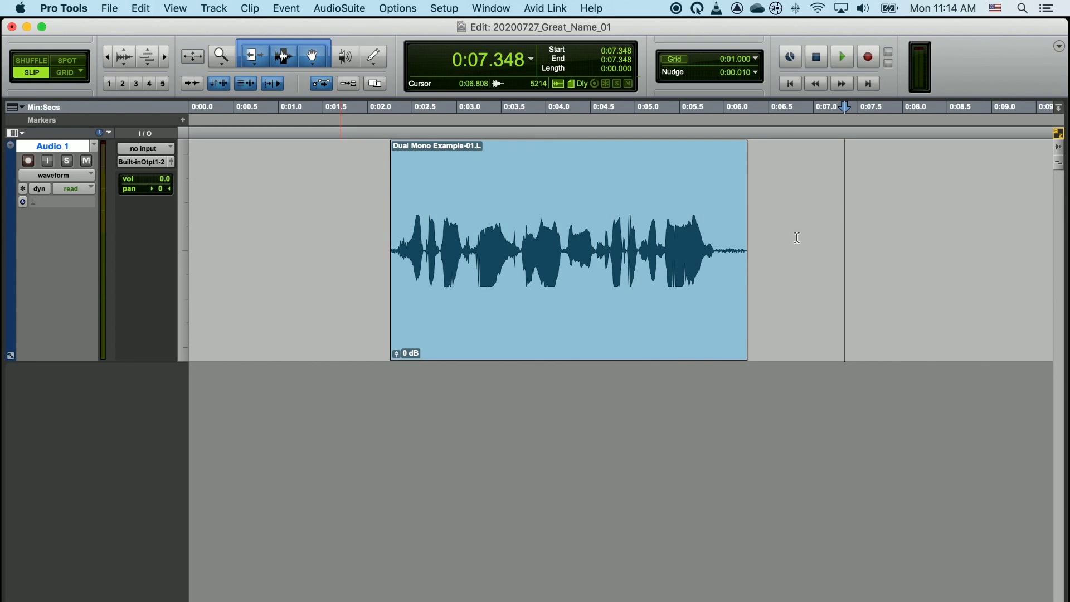
pyautogui.press('Return')
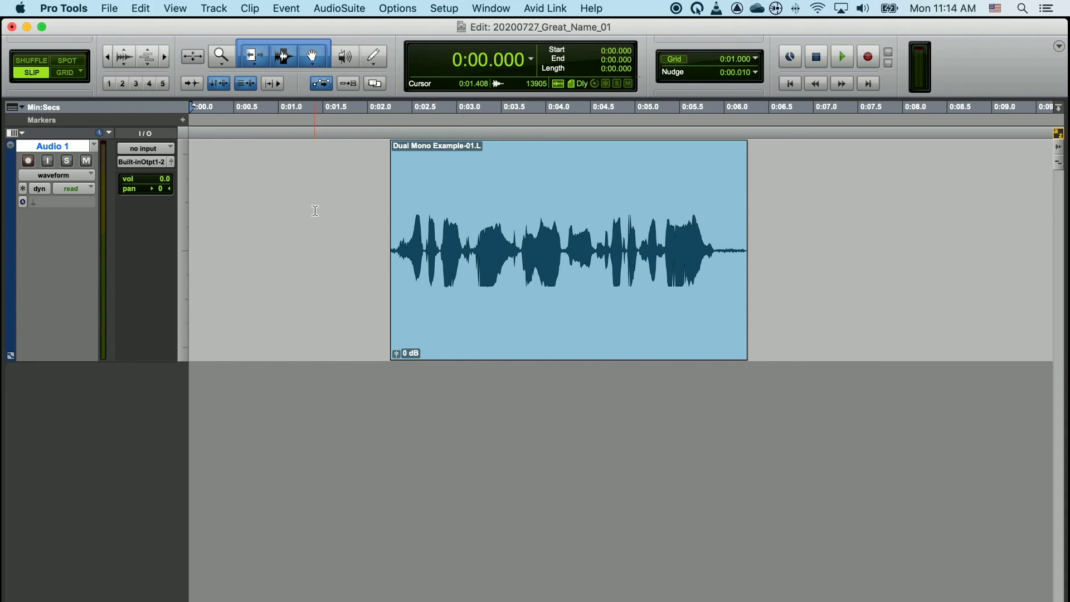
# - Play from an insertion point at 0:00.508, then move it to 0:02.008 and play from there
pyautogui.click(318, 186)
pyautogui.click(236, 179)
pyautogui.press('space')
pyautogui.press('space')
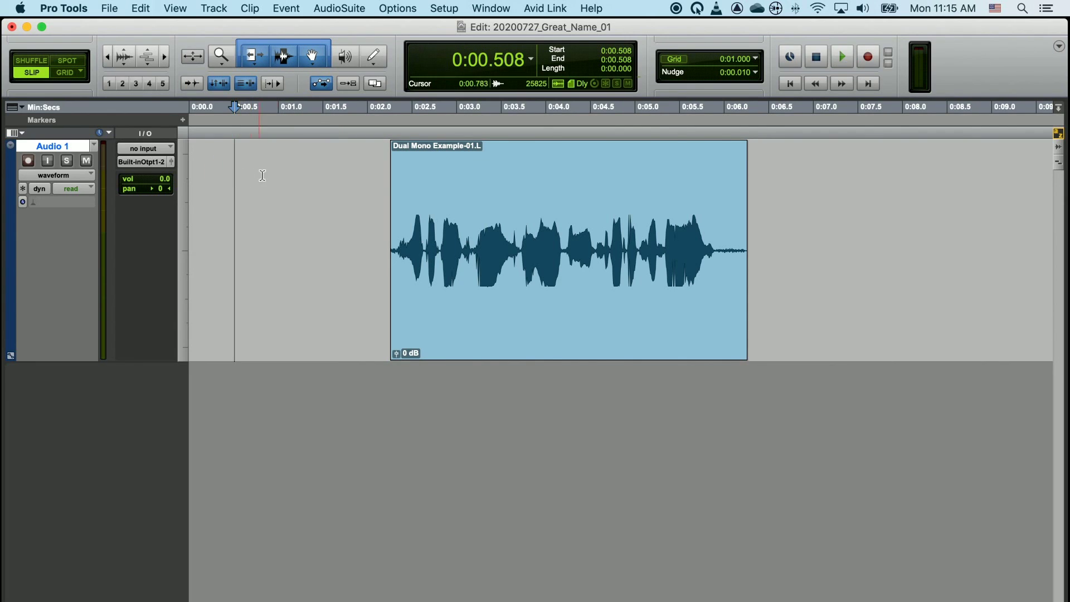
pyautogui.click(368, 172)
pyautogui.press('space')
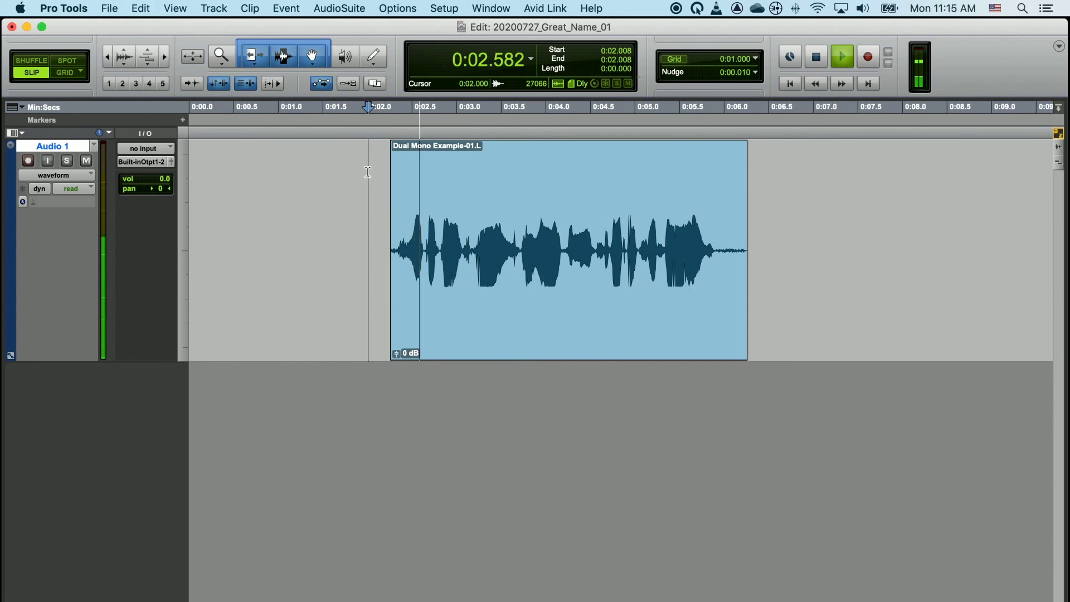
pyautogui.press('space')
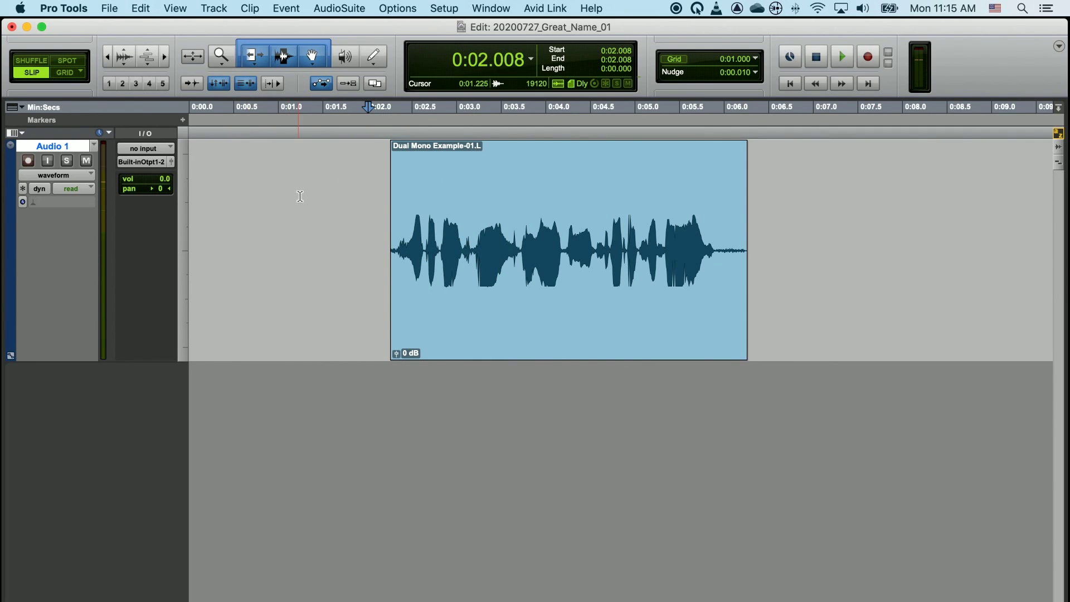
# - Move the insertion point from 0:00.508 to 0:06.941, then play and stop from 0:02.250
pyautogui.click(234, 134)
pyautogui.click(273, 132)
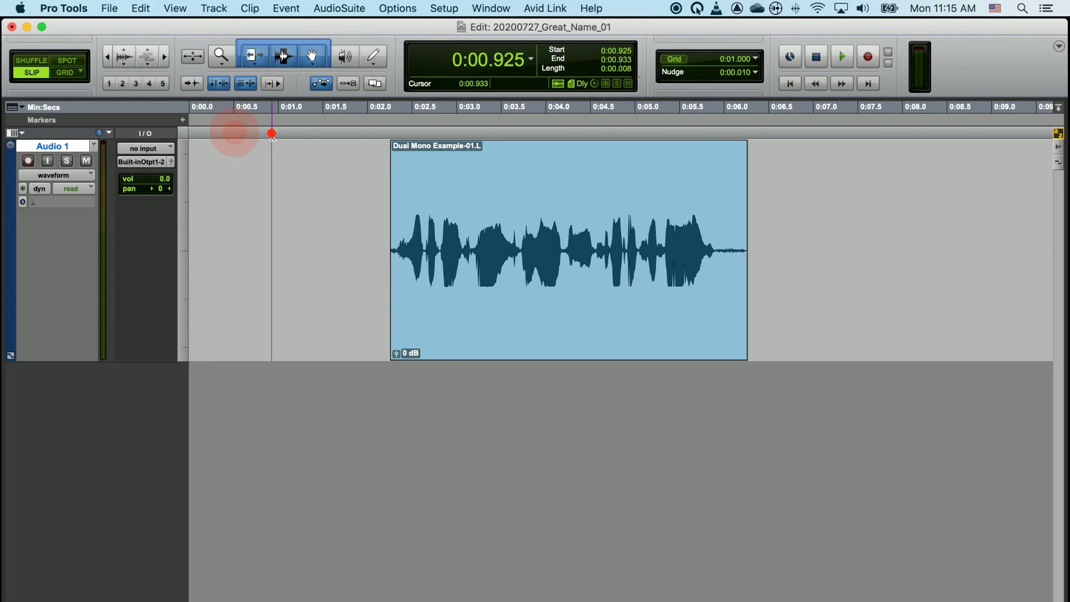
pyautogui.click(346, 133)
pyautogui.click(400, 133)
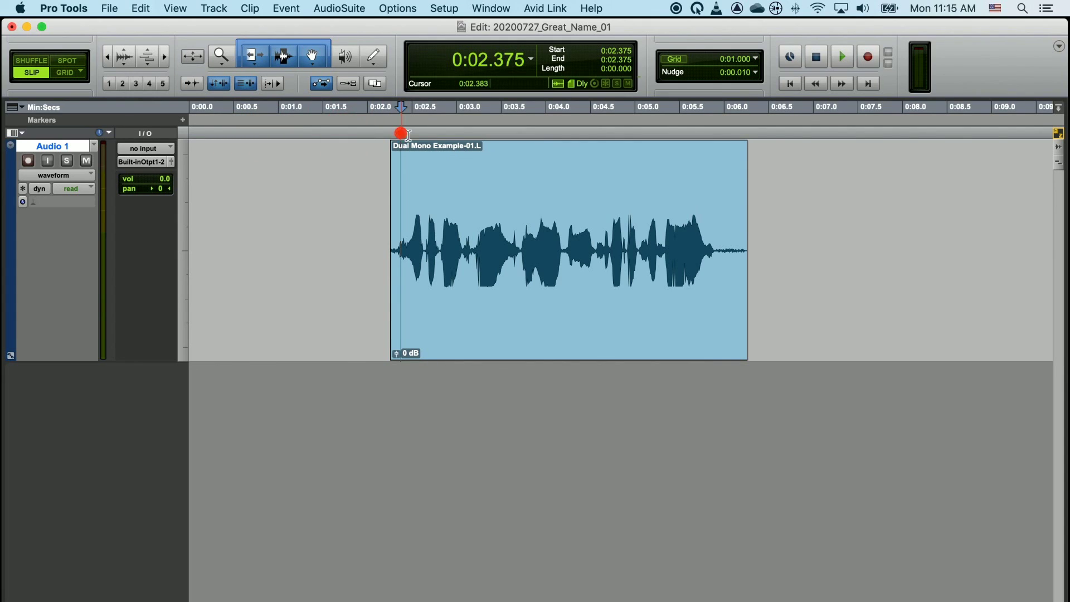
pyautogui.click(498, 132)
pyautogui.click(595, 132)
pyautogui.click(714, 132)
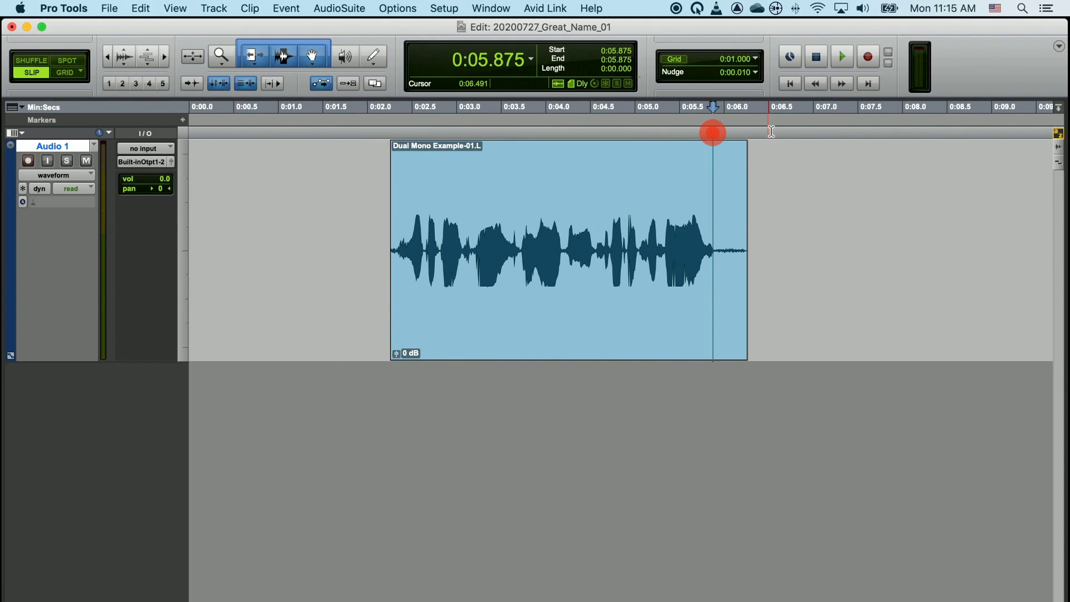
pyautogui.click(808, 132)
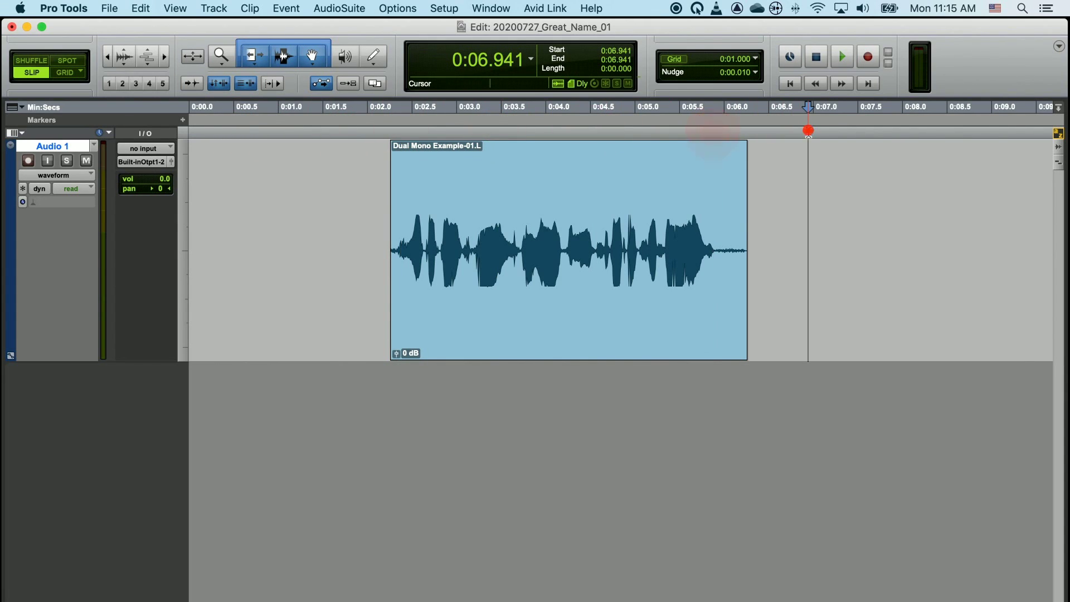
pyautogui.click(389, 131)
pyautogui.press('space')
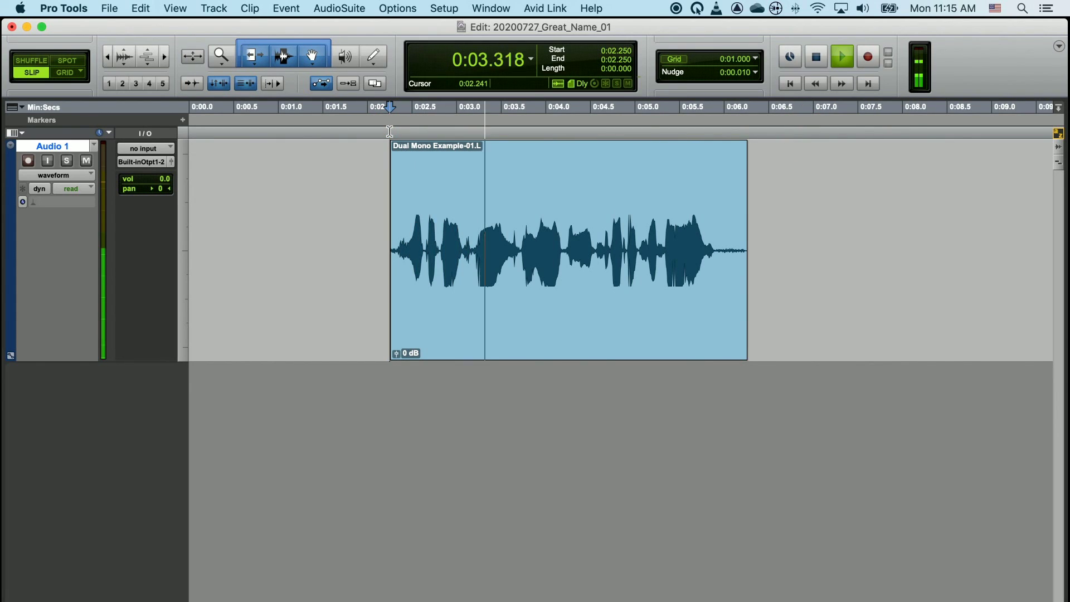
pyautogui.press('space')
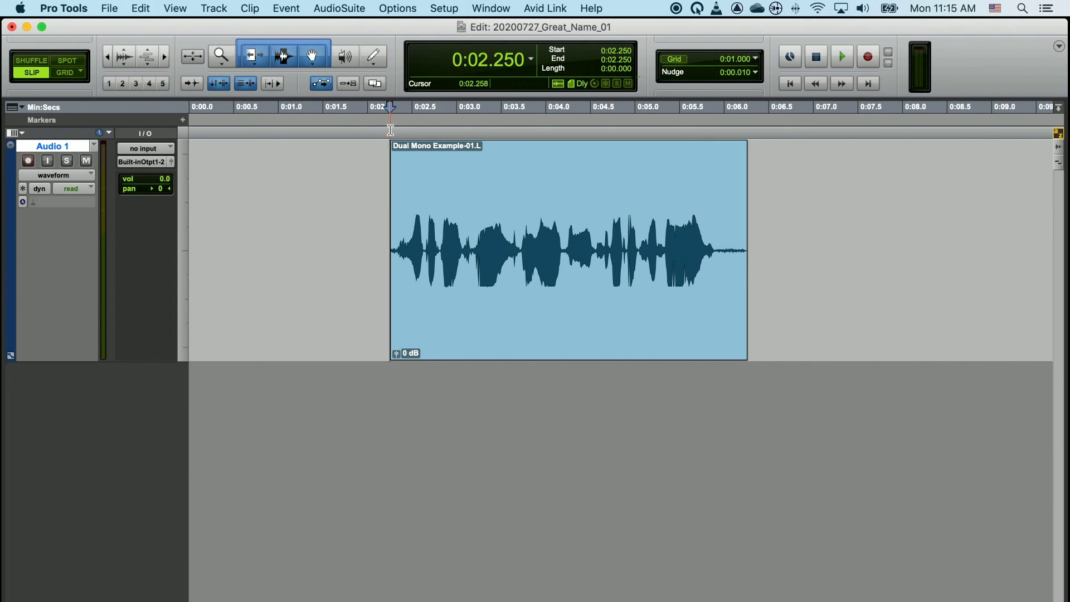
# - Play and stop from the session start, then play from 0:06.433 past the clip's end
pyautogui.press('Return')
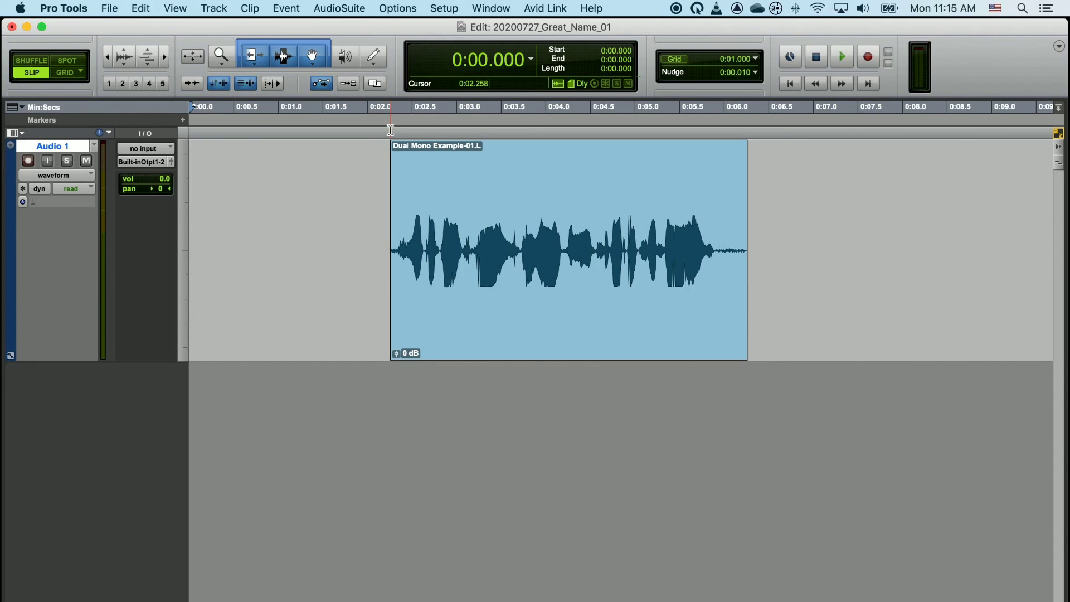
pyautogui.press('space')
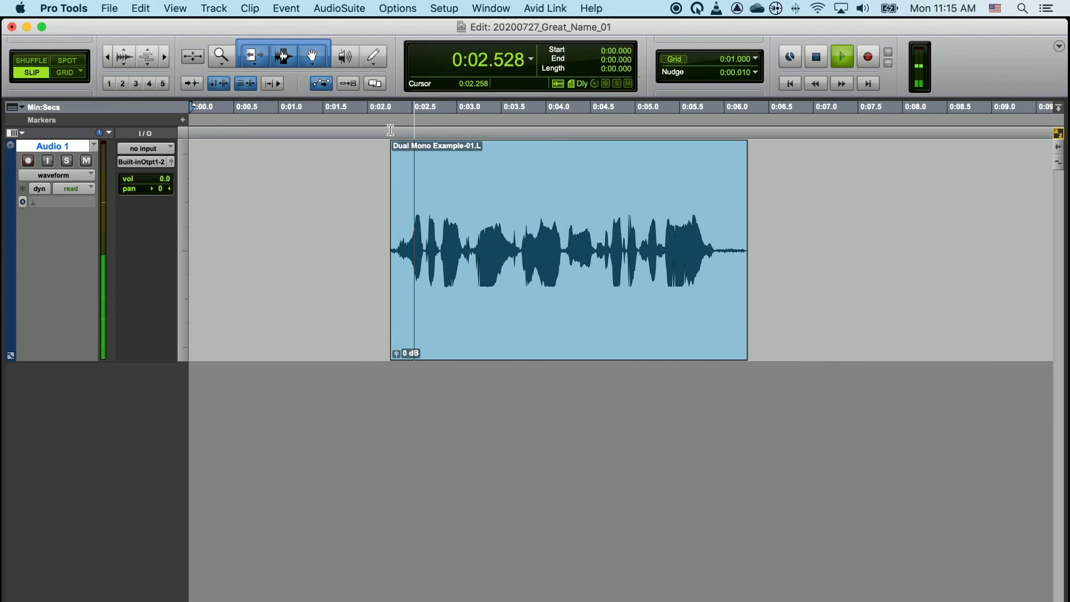
pyautogui.press('space')
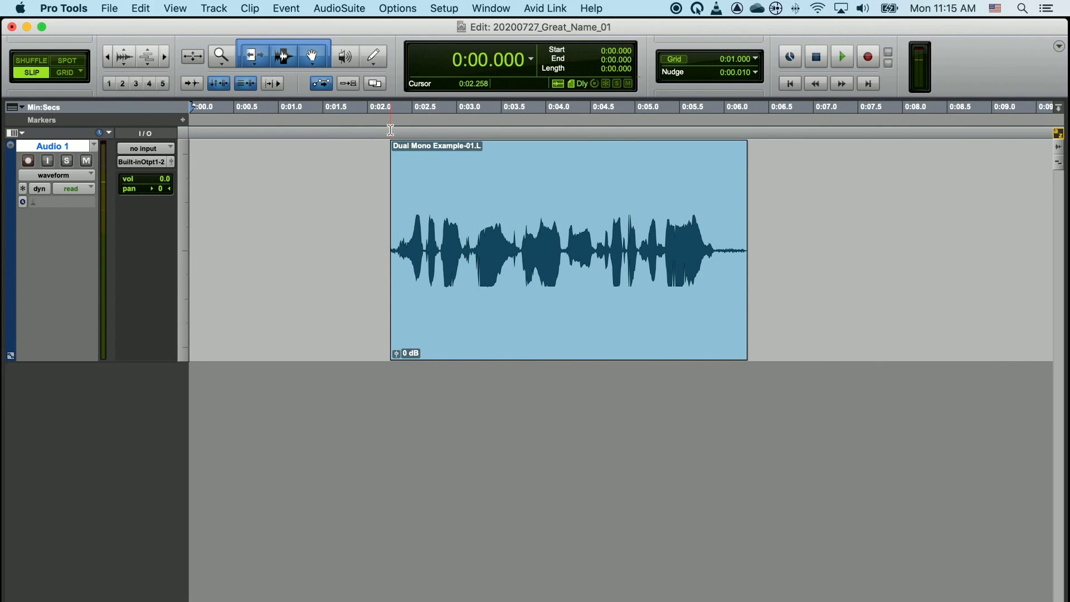
pyautogui.click(763, 135)
pyautogui.press('space')
pyautogui.press('space')
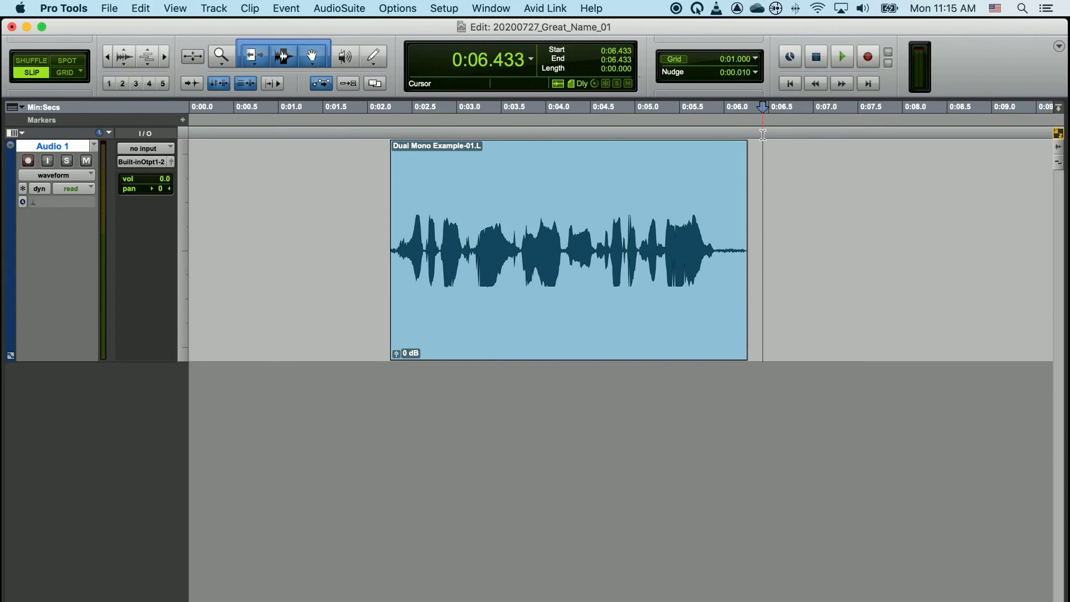
# - Return to the session start, zoom out, and play and stop from 0:01.913
pyautogui.press('Return')
pyautogui.scroll(-1, 684, 312)
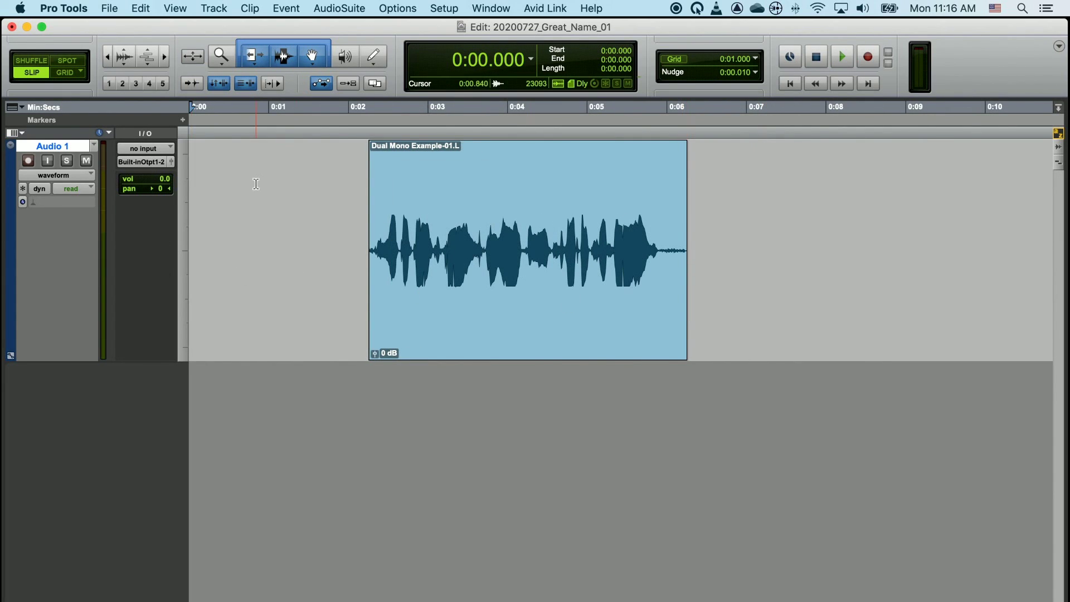
pyautogui.click(341, 165)
pyautogui.press('space')
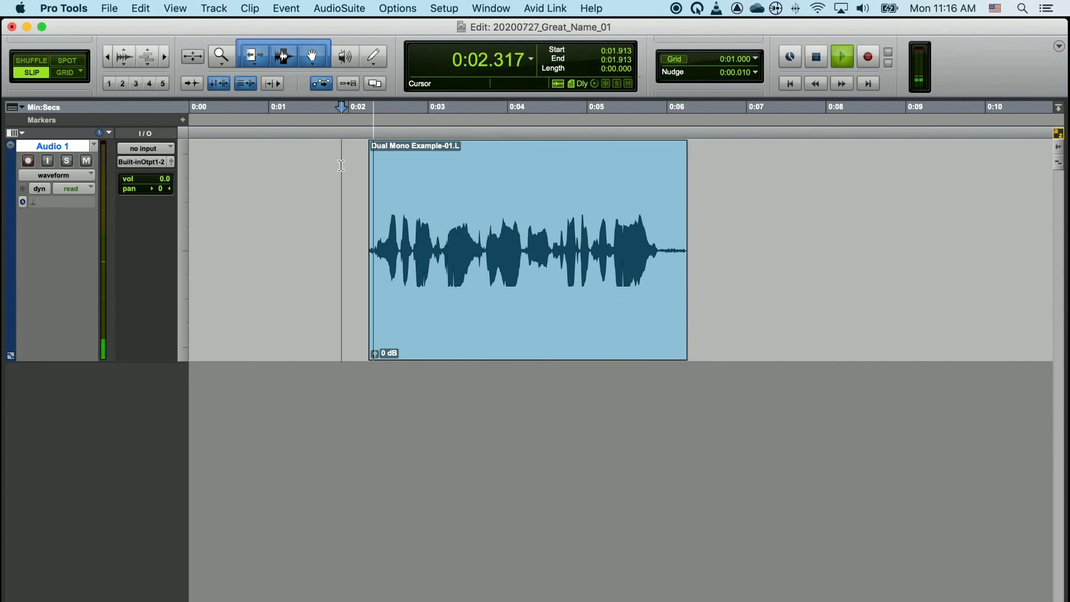
pyautogui.press('space')
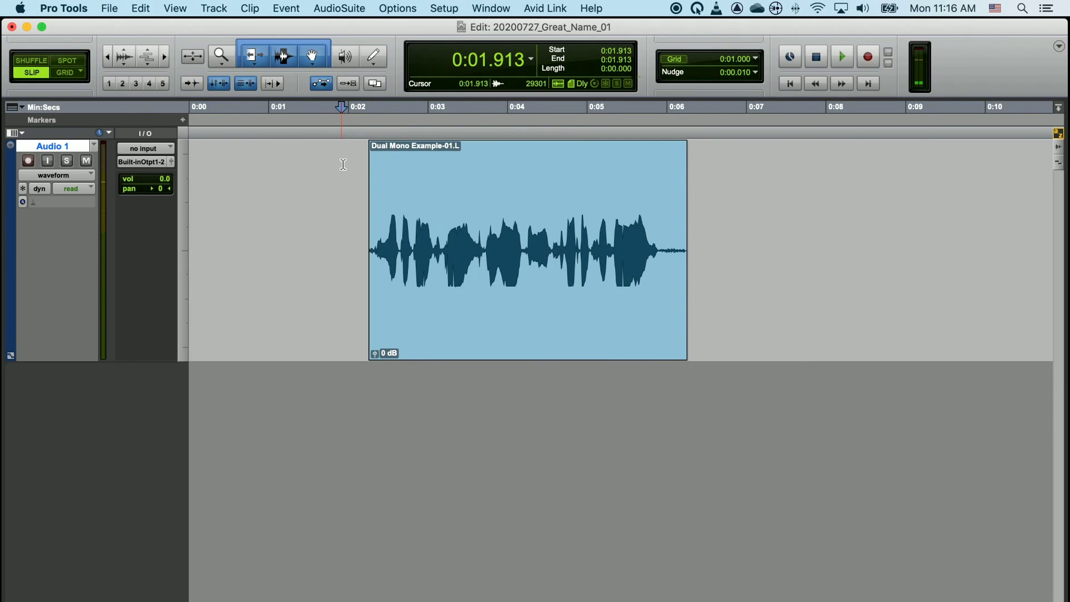
# - Play and stop from 0:03.164, then from 0:05.273 inside the clip
pyautogui.click(440, 132)
pyautogui.press('space')
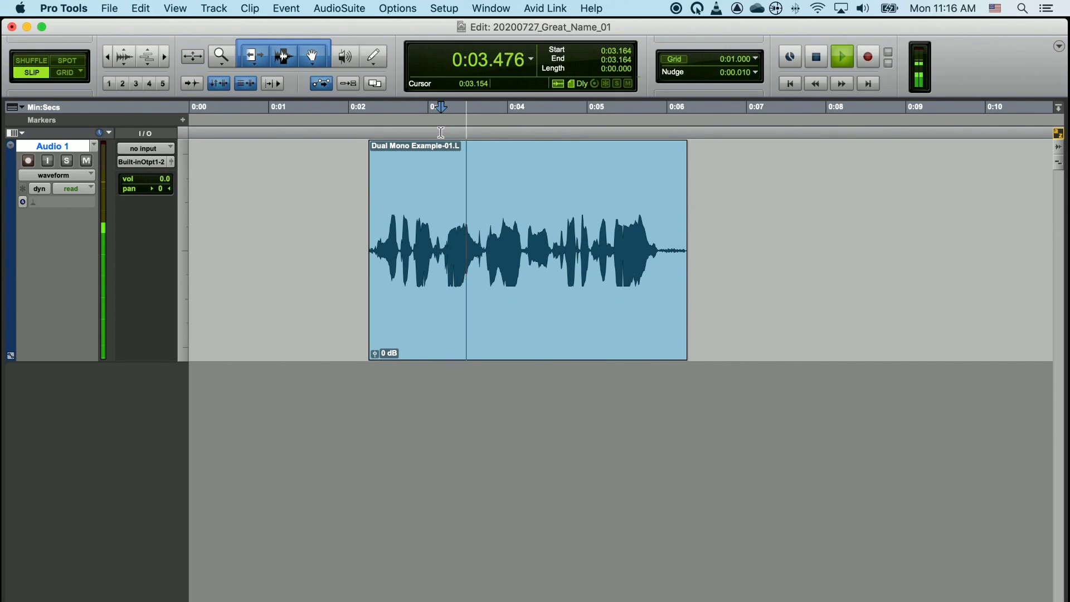
pyautogui.press('space')
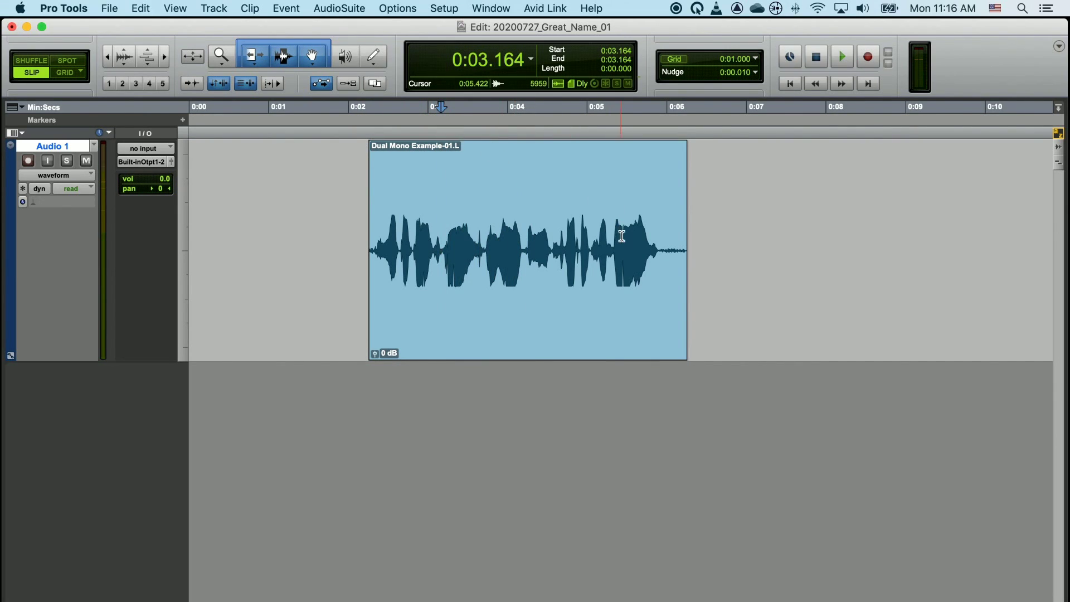
pyautogui.click(609, 213)
pyautogui.press('space')
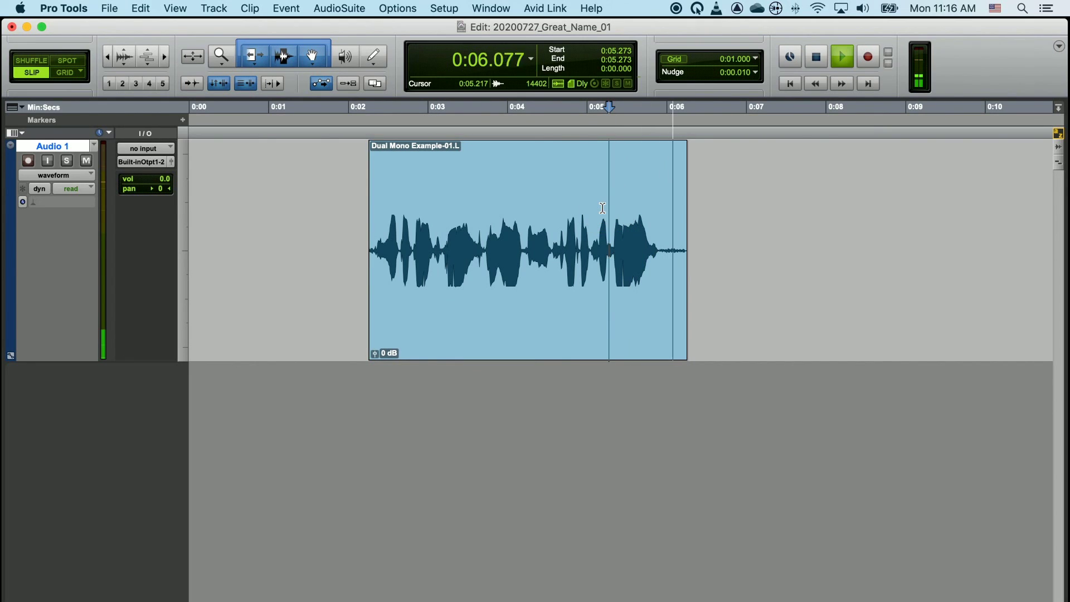
pyautogui.press('space')
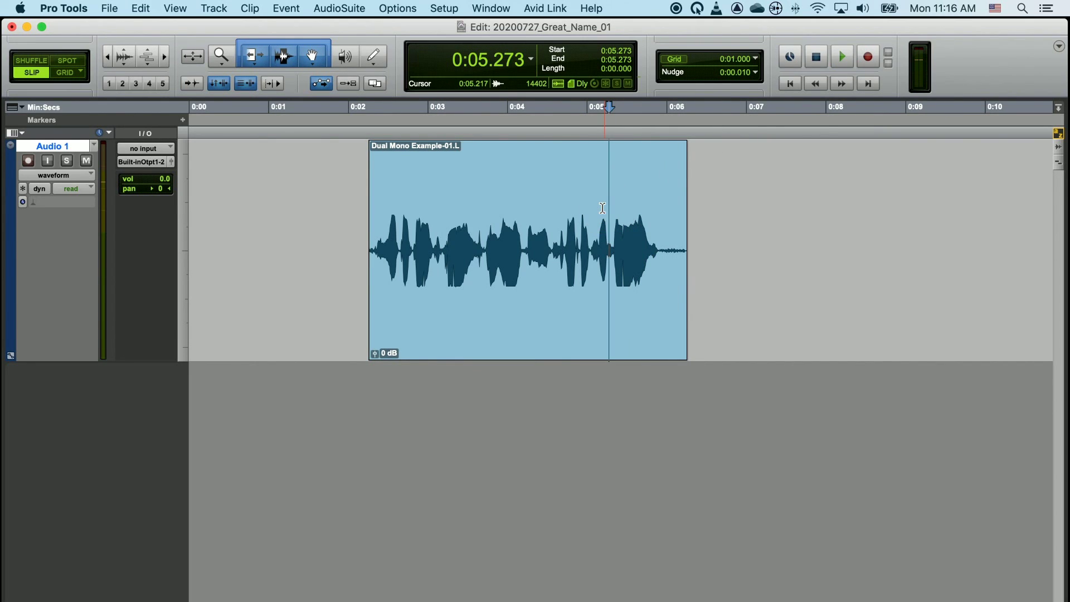